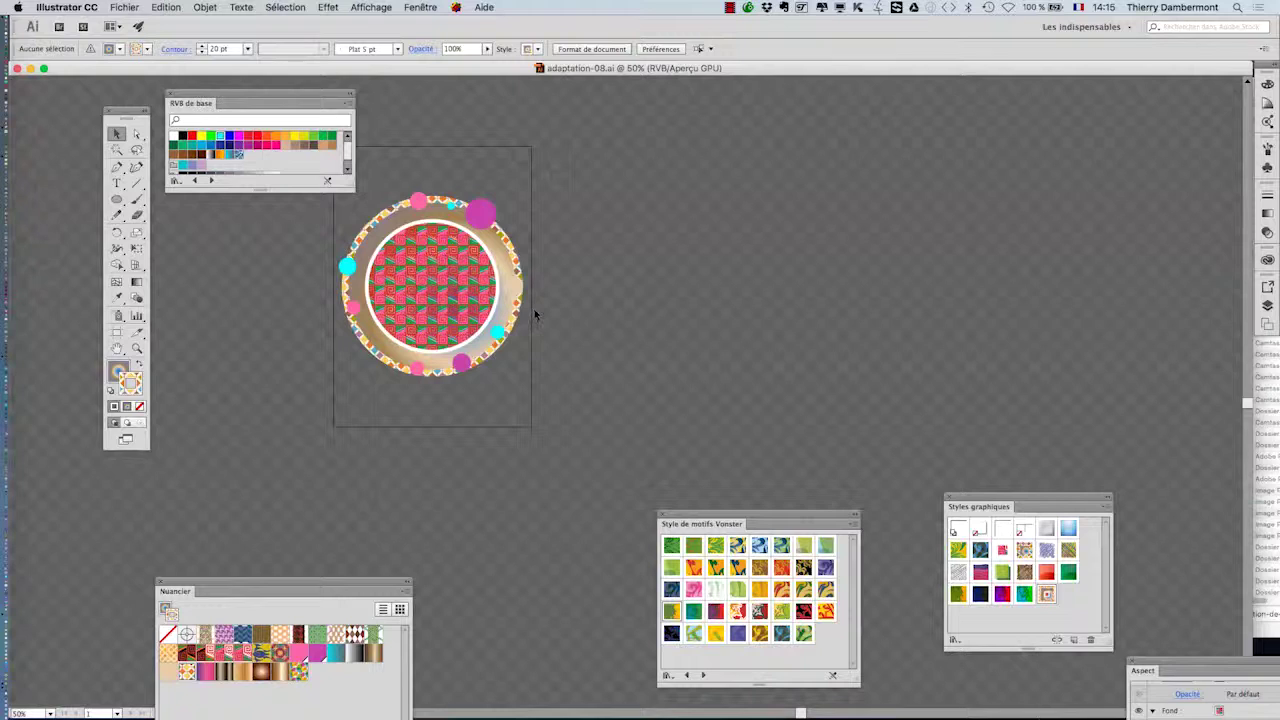
- Place the Graphic Styles panel beside the circle and select its outer ring to check its style
{"action": "left_click_drag", "start_coordinate": [982, 507], "coordinate": [600, 224]}
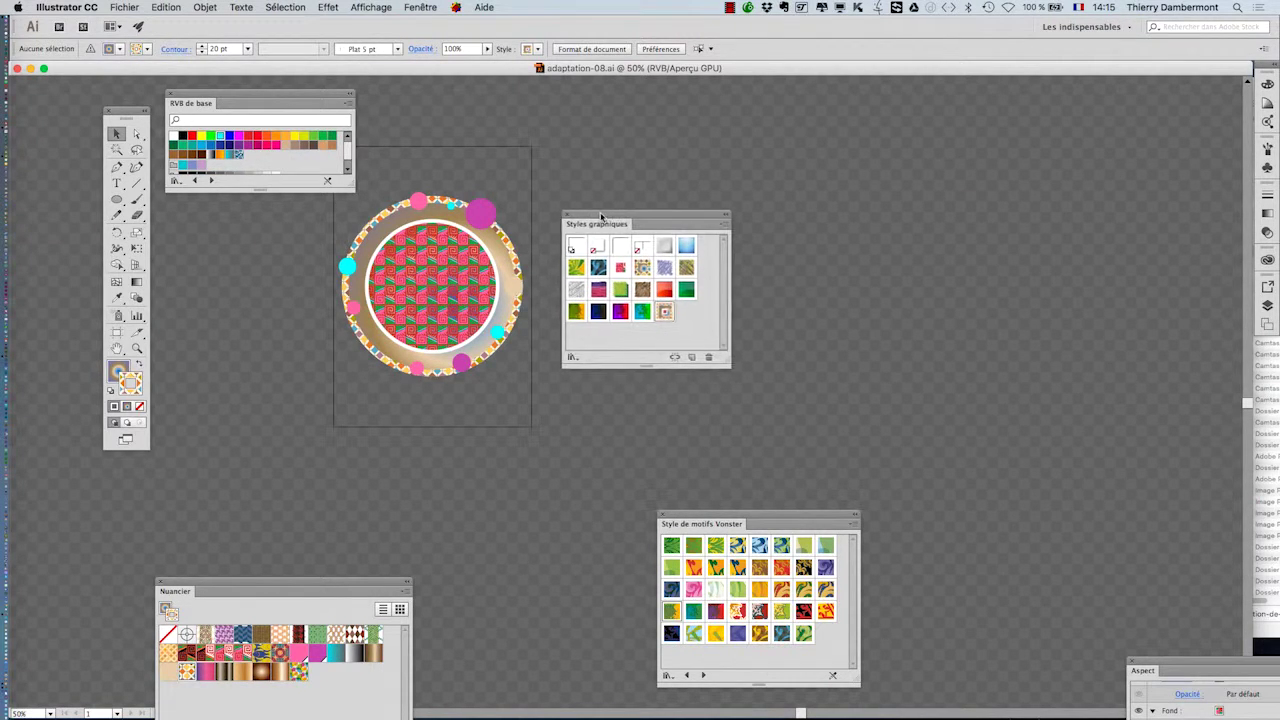
{"action": "scroll", "coordinate": [478, 262], "scroll_direction": "up", "scroll_amount": 1}
{"action": "scroll", "coordinate": [478, 262], "scroll_direction": "up", "scroll_amount": 1}
{"action": "scroll", "coordinate": [481, 274], "scroll_direction": "up", "scroll_amount": 2}
{"action": "scroll", "coordinate": [481, 274], "scroll_direction": "left", "scroll_amount": 2}
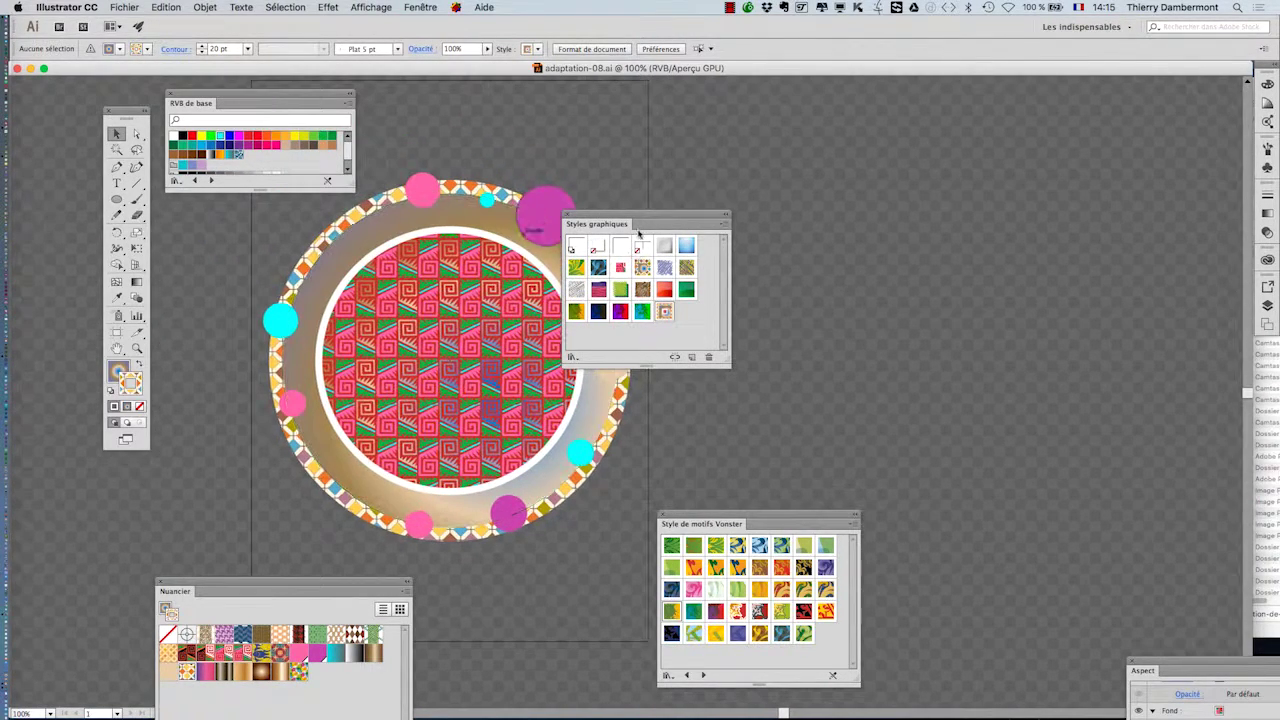
{"action": "left_click_drag", "start_coordinate": [633, 222], "coordinate": [783, 236]}
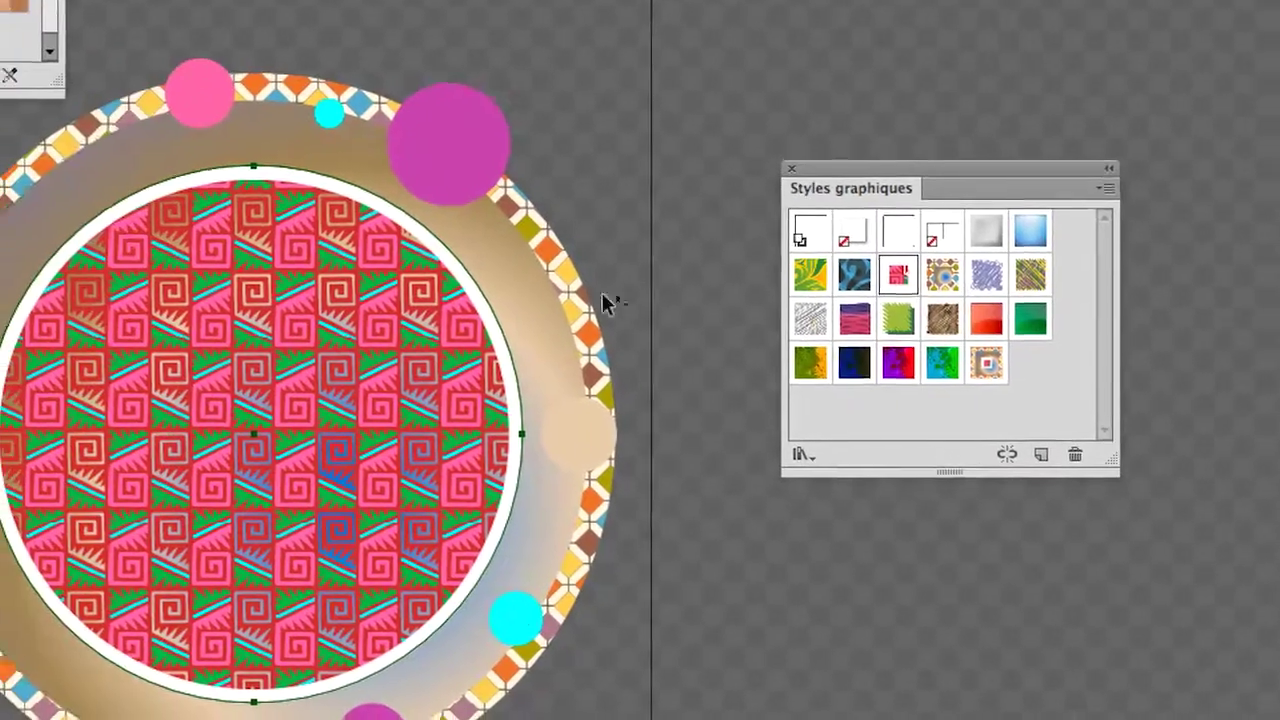
{"action": "left_click", "coordinate": [393, 285]}
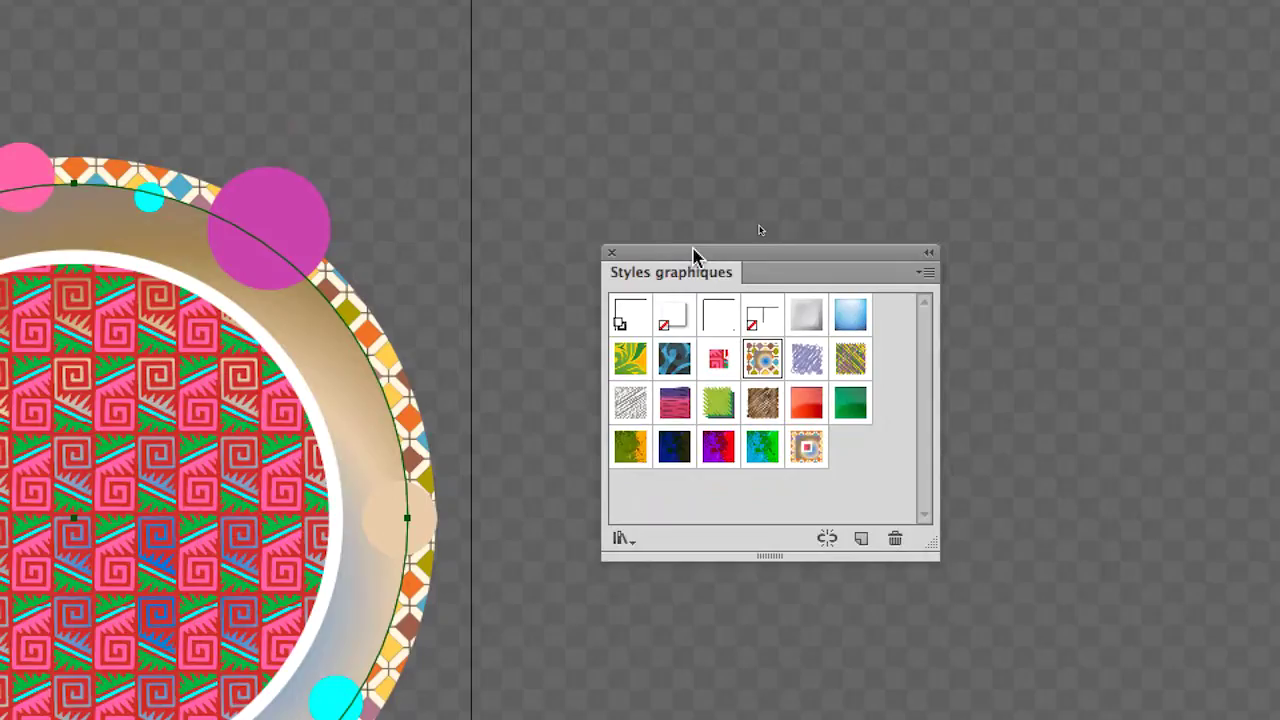
{"action": "left_click_drag", "start_coordinate": [656, 171], "coordinate": [876, 328]}
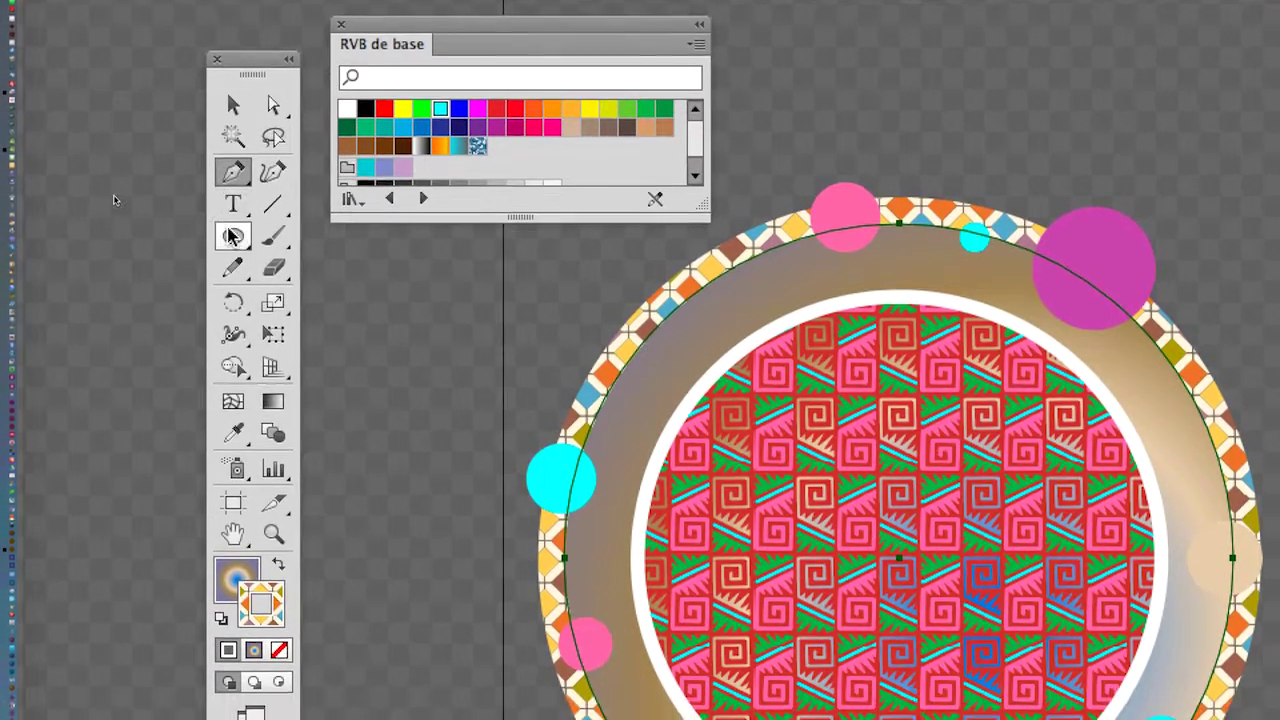
- Select the Polygon tool and tear off the shape-tools flyout as a floating panel
{"action": "left_click", "coordinate": [232, 236]}
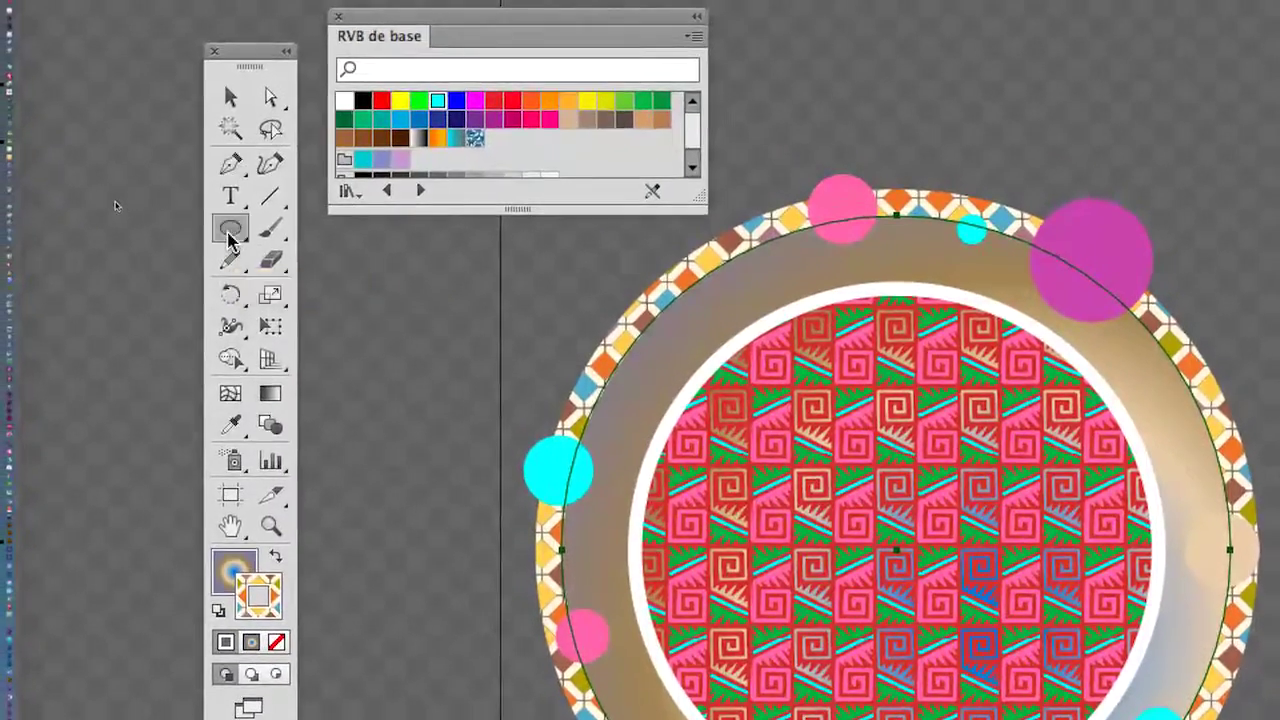
{"action": "left_click_drag", "start_coordinate": [230, 238], "coordinate": [268, 277]}
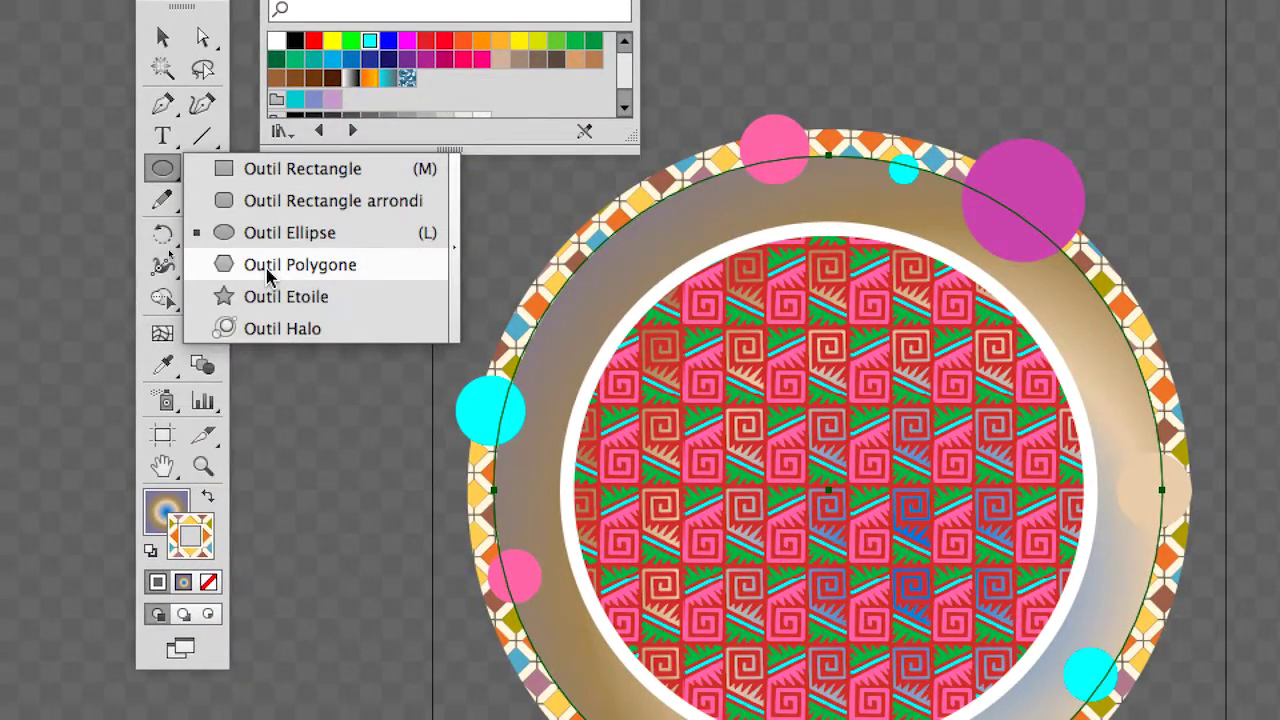
{"action": "left_click", "coordinate": [268, 266]}
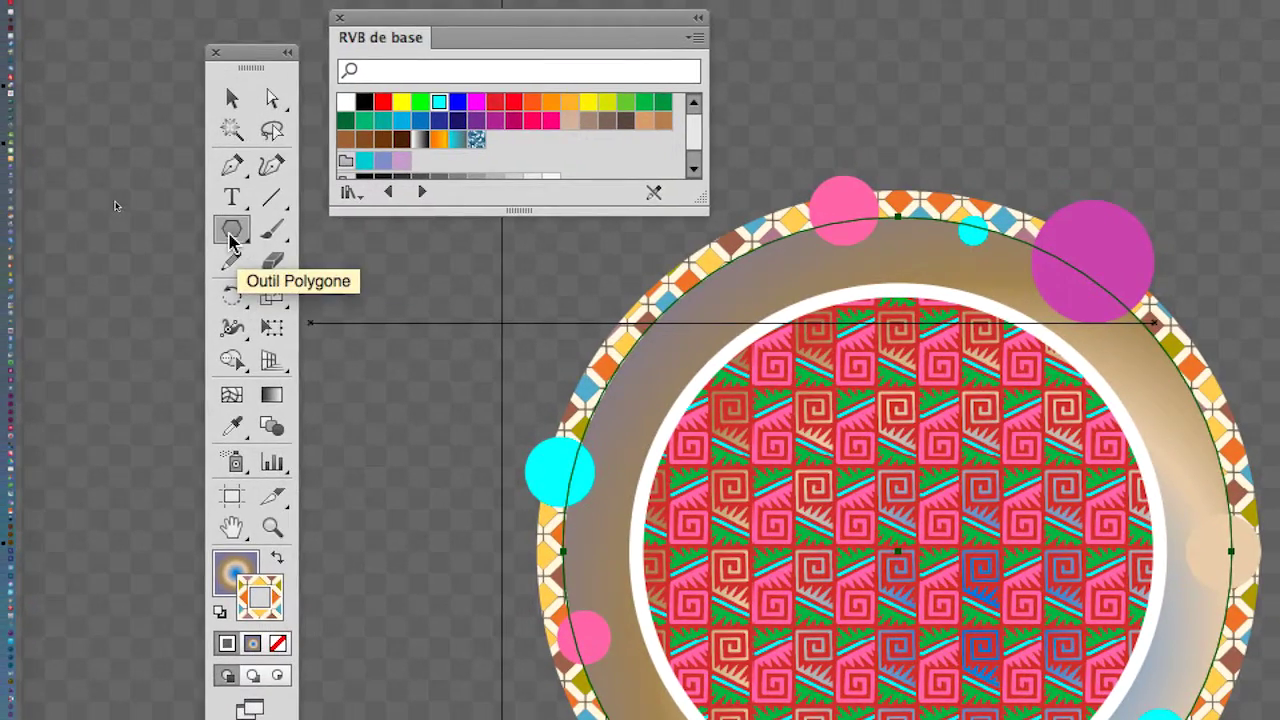
{"action": "left_click_drag", "start_coordinate": [230, 238], "coordinate": [348, 294]}
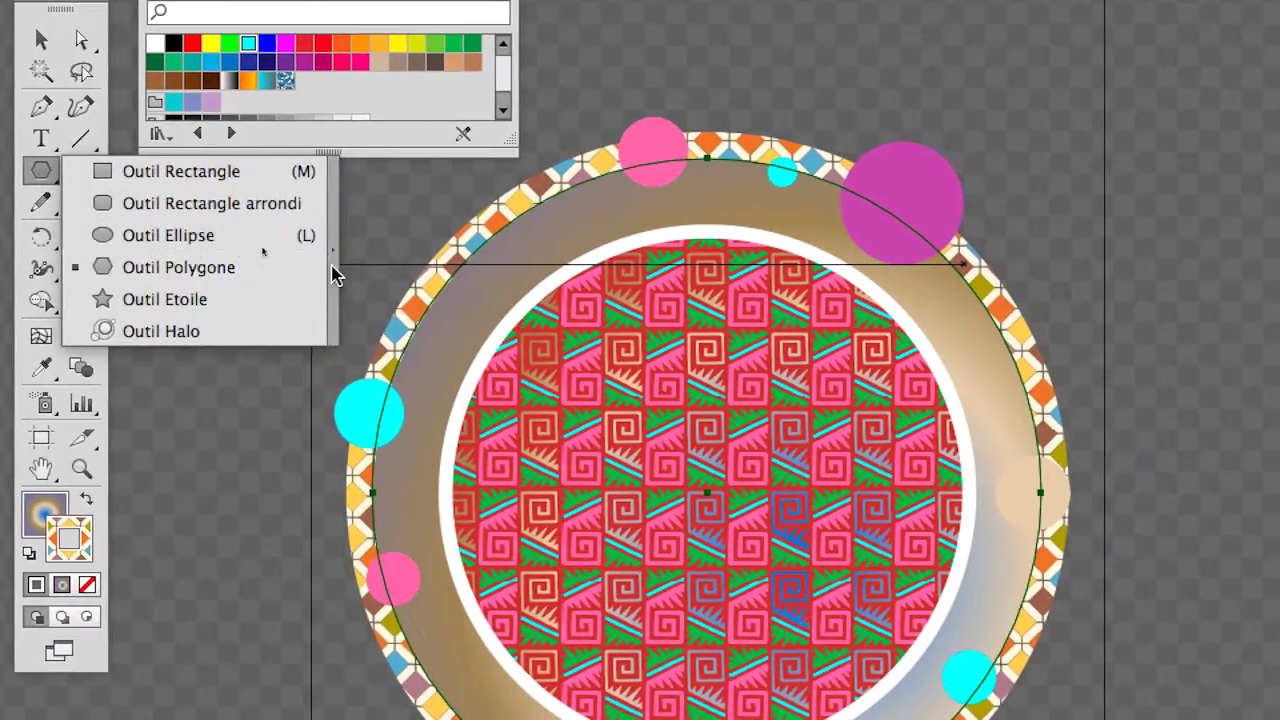
{"action": "left_click_drag", "start_coordinate": [272, 260], "coordinate": [447, 275]}
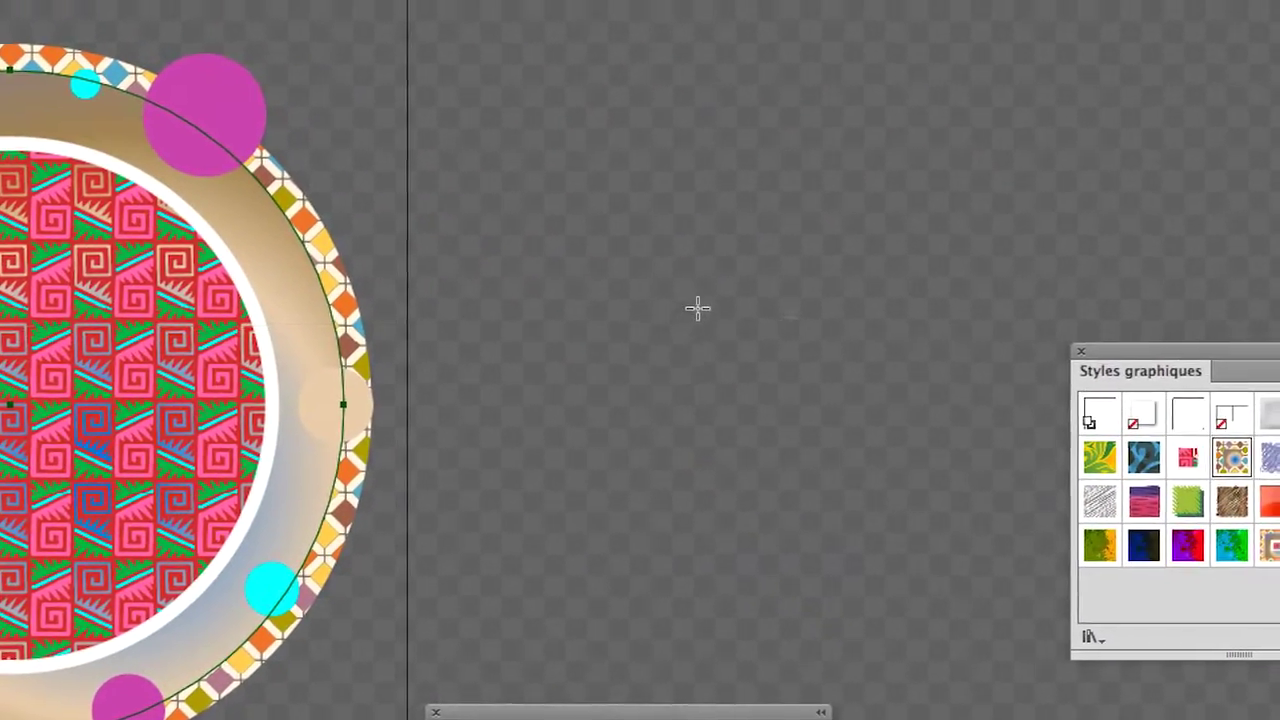
- Draw a three-sided polygon about 136 × 117 mm to the right of the circle
{"action": "left_click_drag", "start_coordinate": [700, 302], "coordinate": [788, 264]}
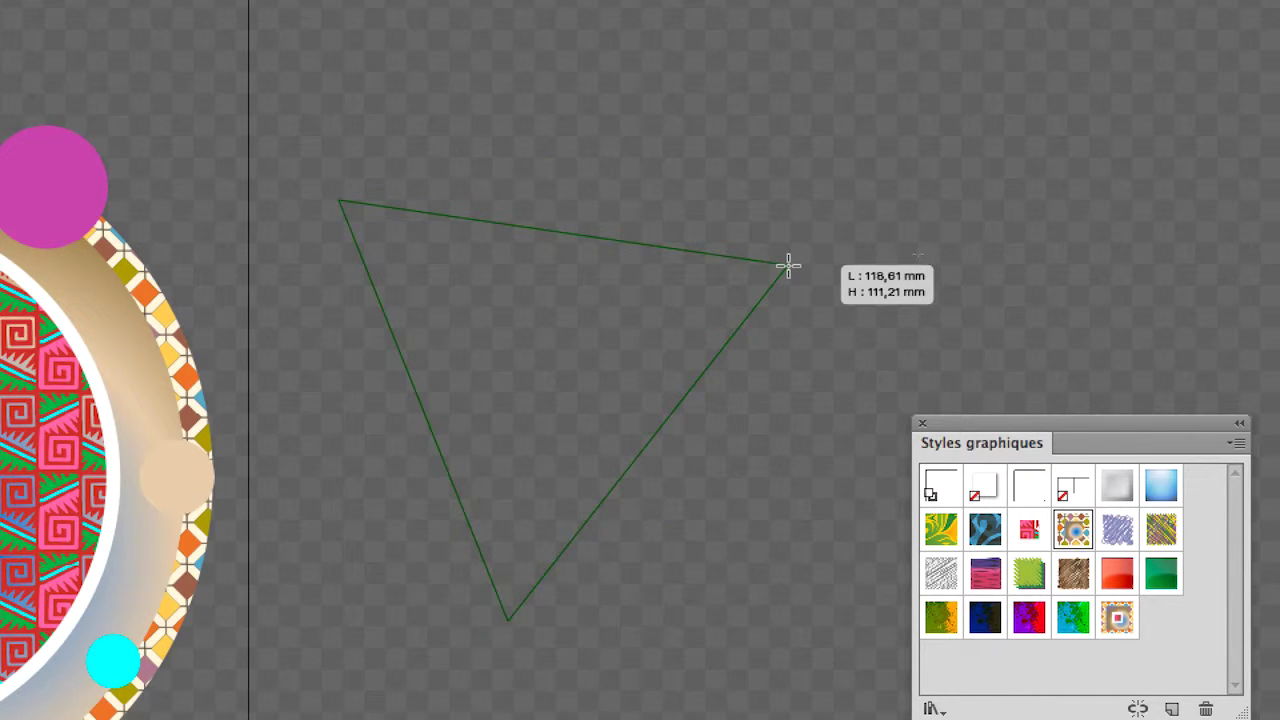
{"action": "left_click_drag", "start_coordinate": [788, 264], "coordinate": [807, 291]}
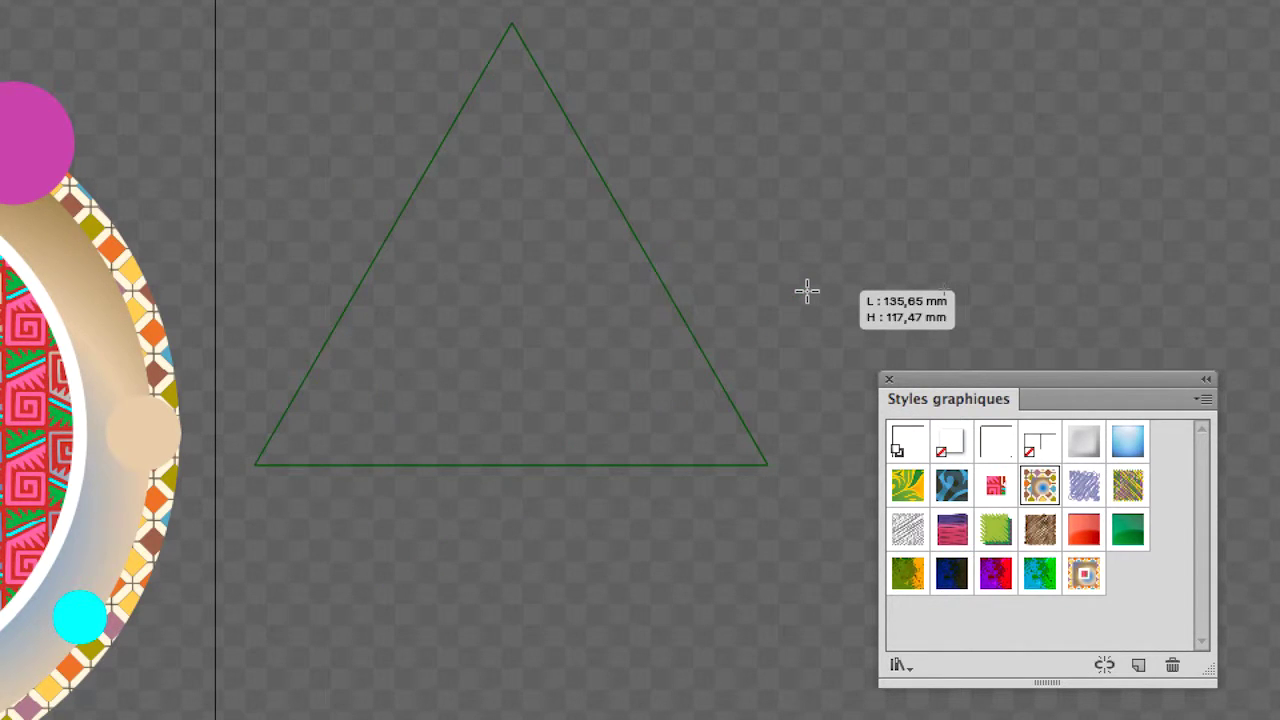
{"action": "left_click_drag", "start_coordinate": [807, 291], "coordinate": [807, 292]}
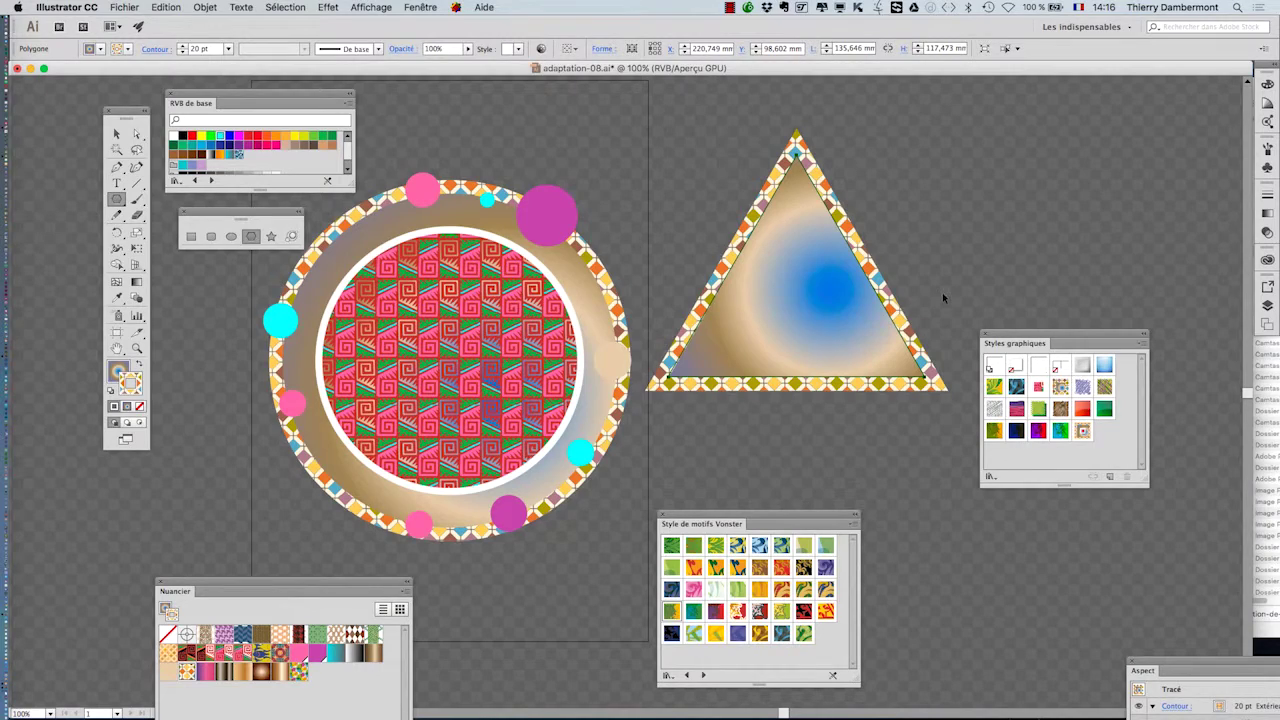
- Move the Graphic Styles and Tools panels right, pan the canvas, and float the Appearance panel
{"action": "left_click_drag", "start_coordinate": [1028, 340], "coordinate": [1104, 336]}
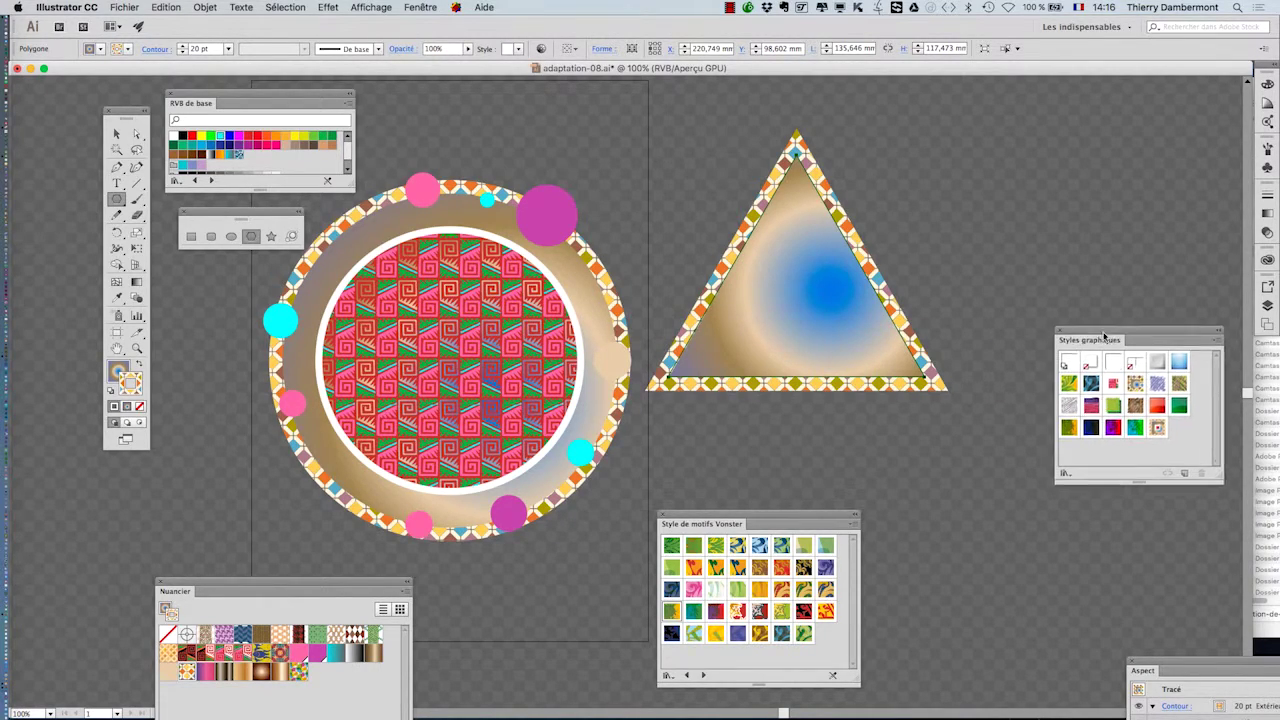
{"action": "mouse_move", "coordinate": [821, 323]}
{"action": "left_mouse_down"}
{"action": "mouse_move", "coordinate": [872, 335]}
{"action": "mouse_move", "coordinate": [845, 334]}
{"action": "left_mouse_up"}
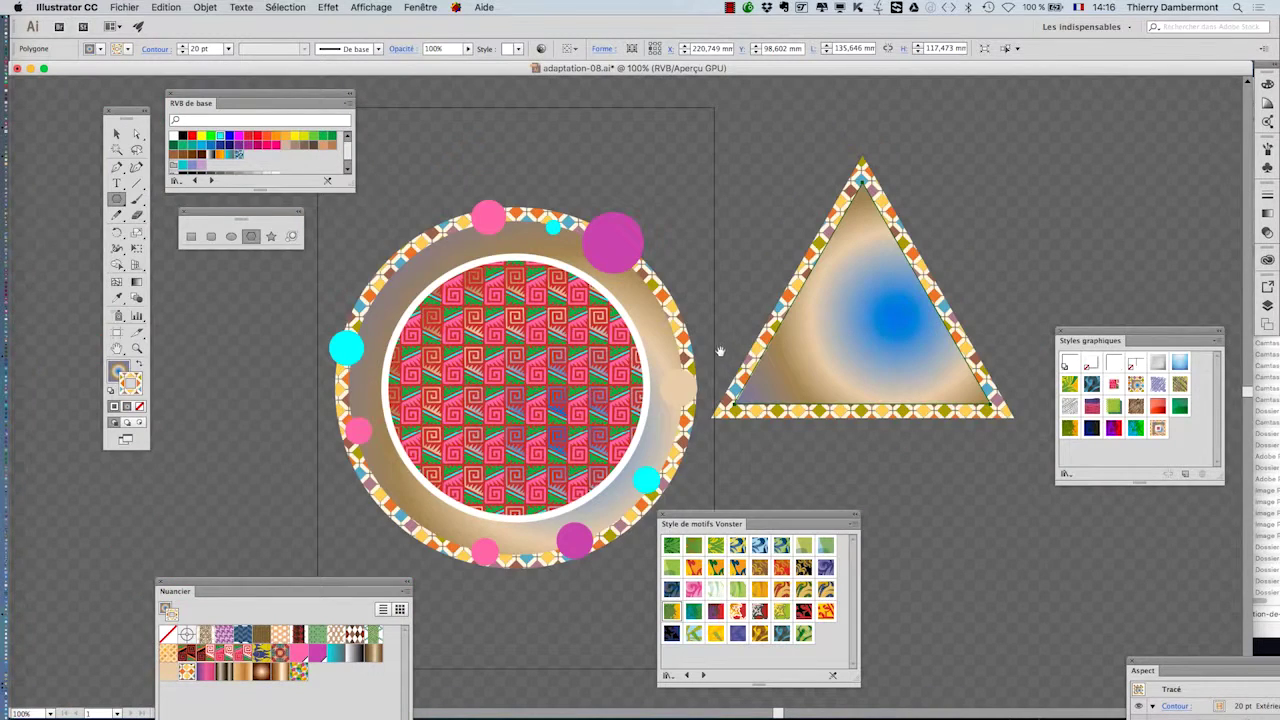
{"action": "left_click_drag", "start_coordinate": [719, 352], "coordinate": [617, 321]}
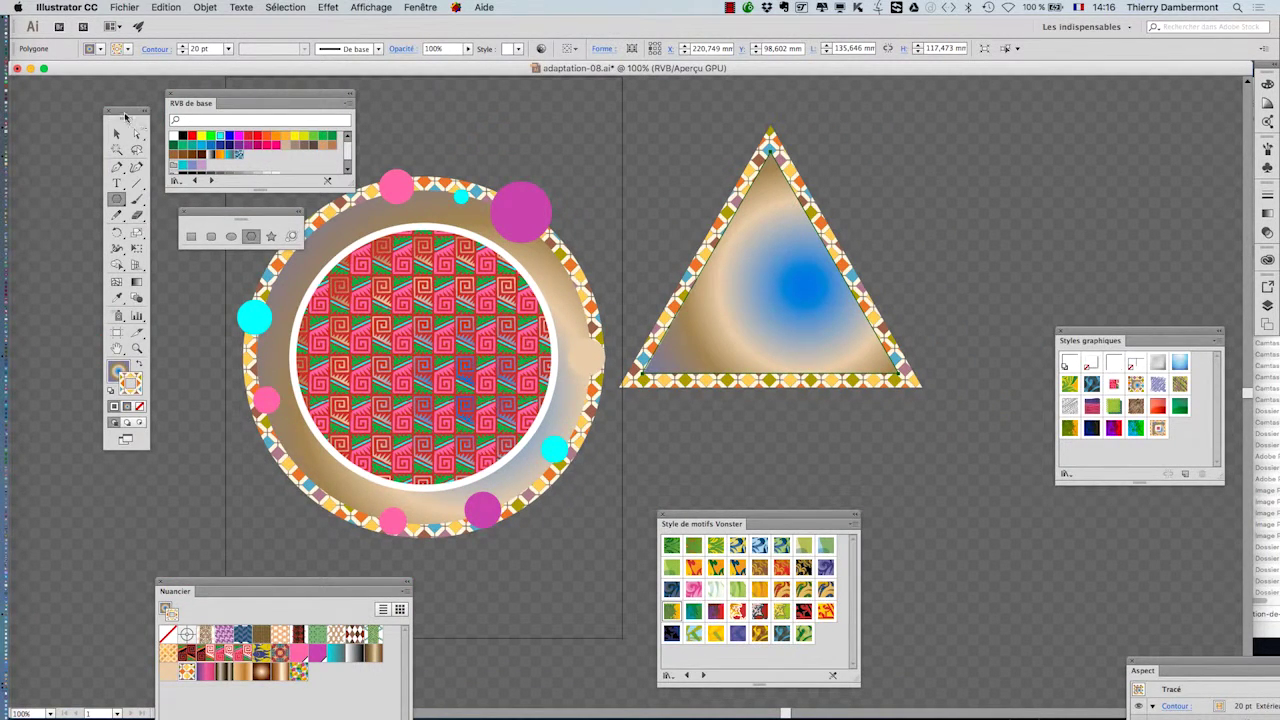
{"action": "left_click_drag", "start_coordinate": [125, 115], "coordinate": [990, 119]}
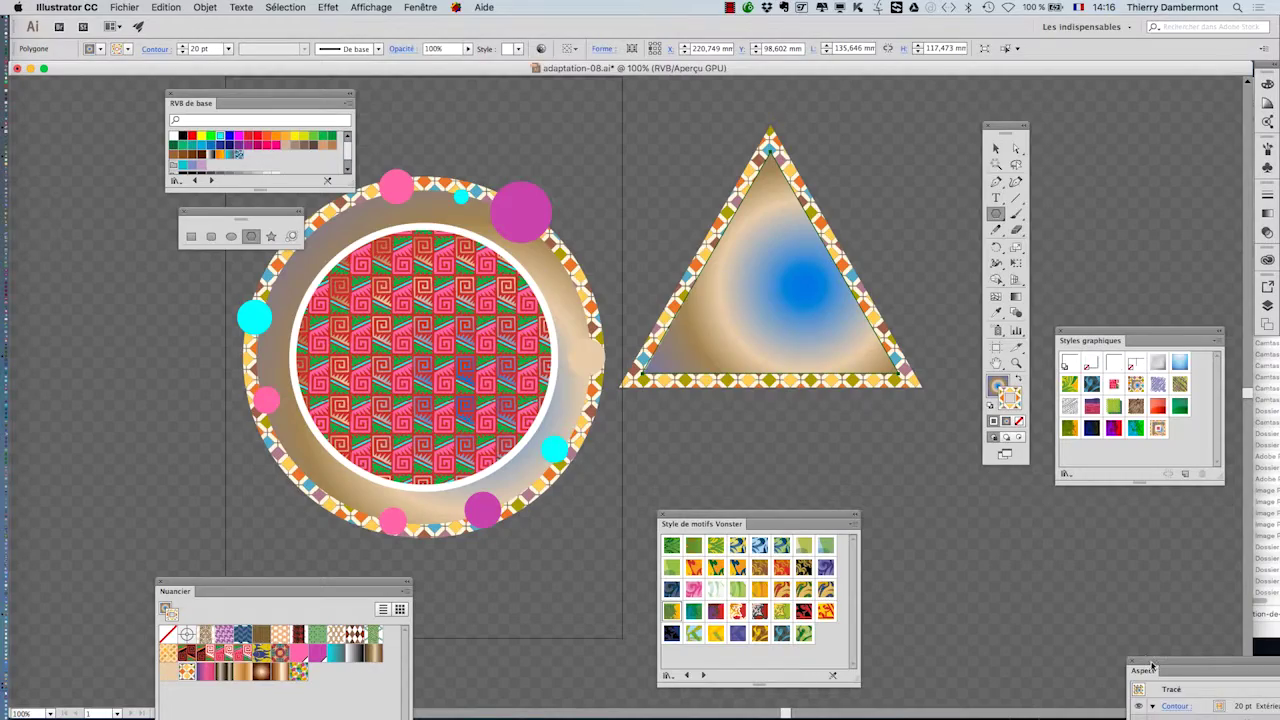
{"action": "left_click_drag", "start_coordinate": [1152, 665], "coordinate": [412, 91]}
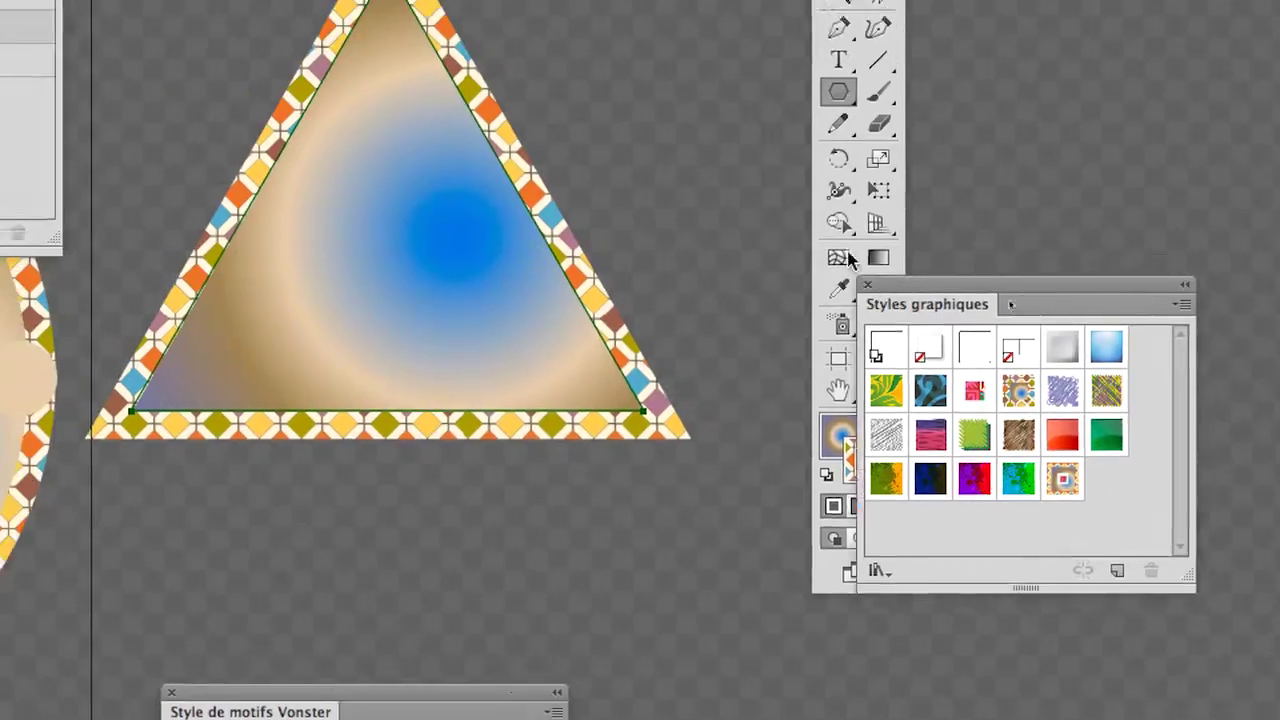
- Apply the red spiral pattern style to the triangle, then Alt-add the tiled diamond border style
{"action": "left_click_drag", "start_coordinate": [898, 280], "coordinate": [578, 2]}
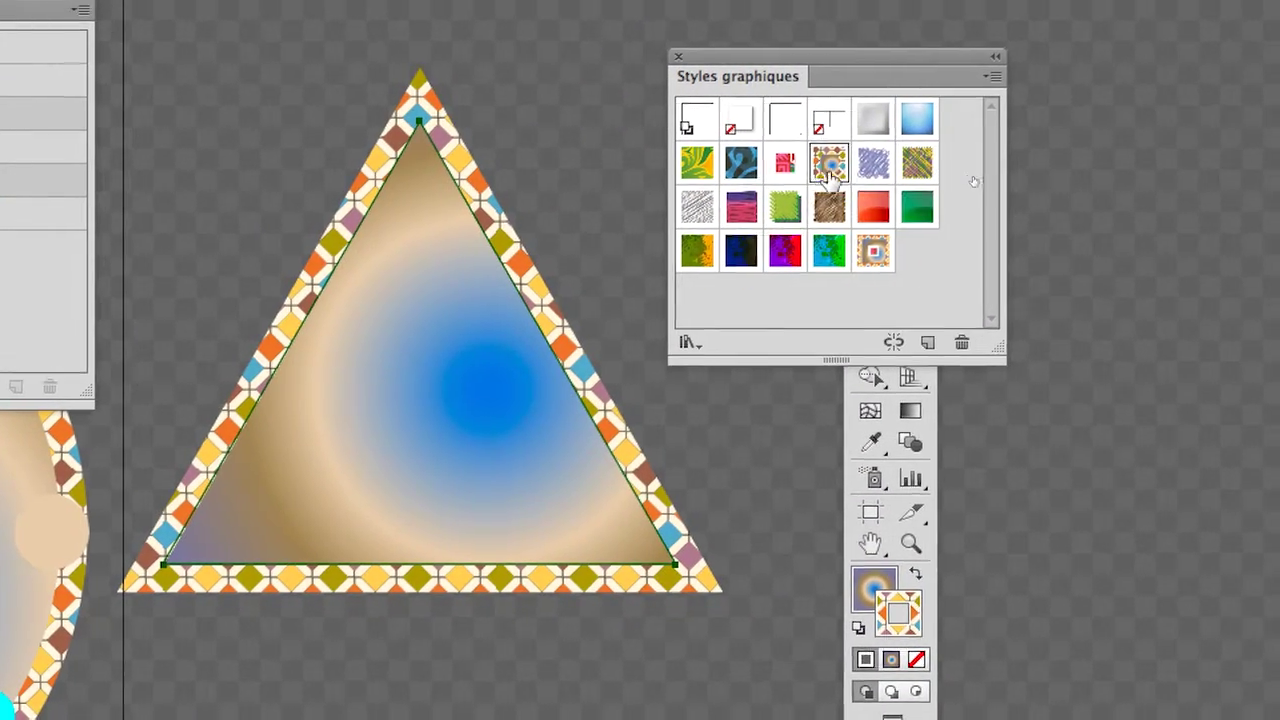
{"action": "left_click", "coordinate": [796, 166]}
{"action": "left_click", "coordinate": [826, 170]}
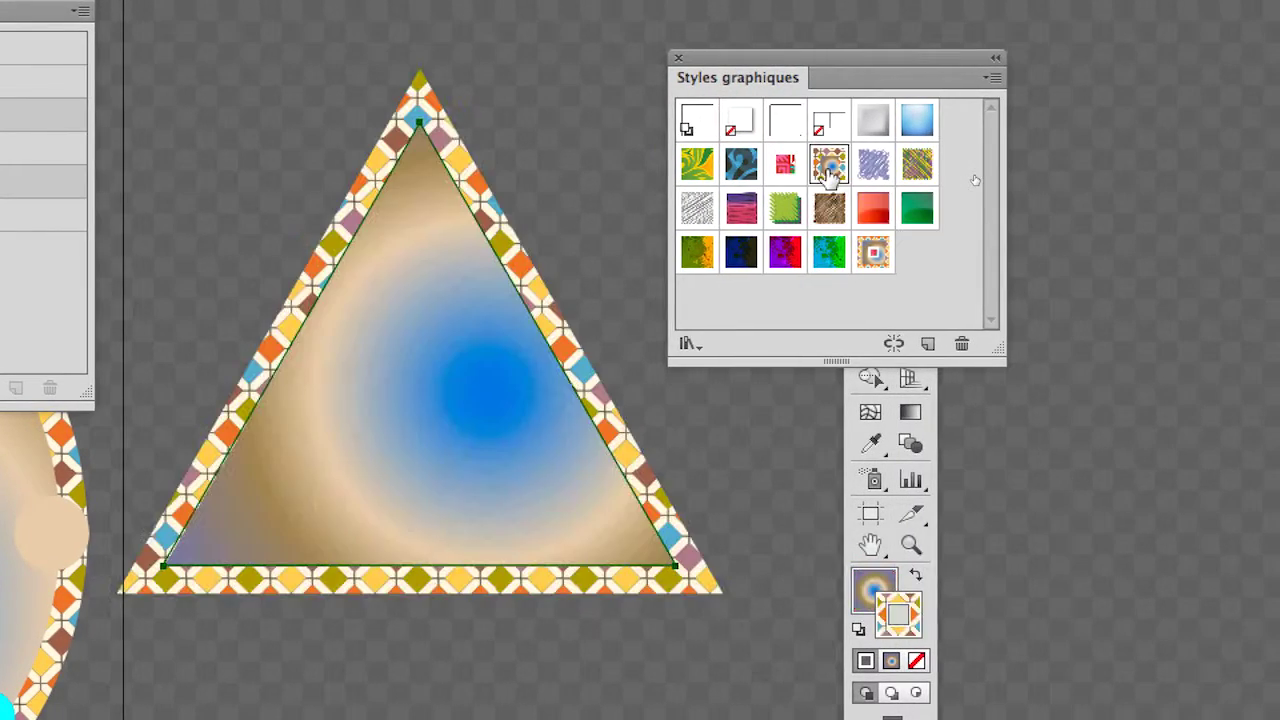
{"action": "left_click", "coordinate": [796, 166]}
{"action": "left_click", "coordinate": [828, 170]}
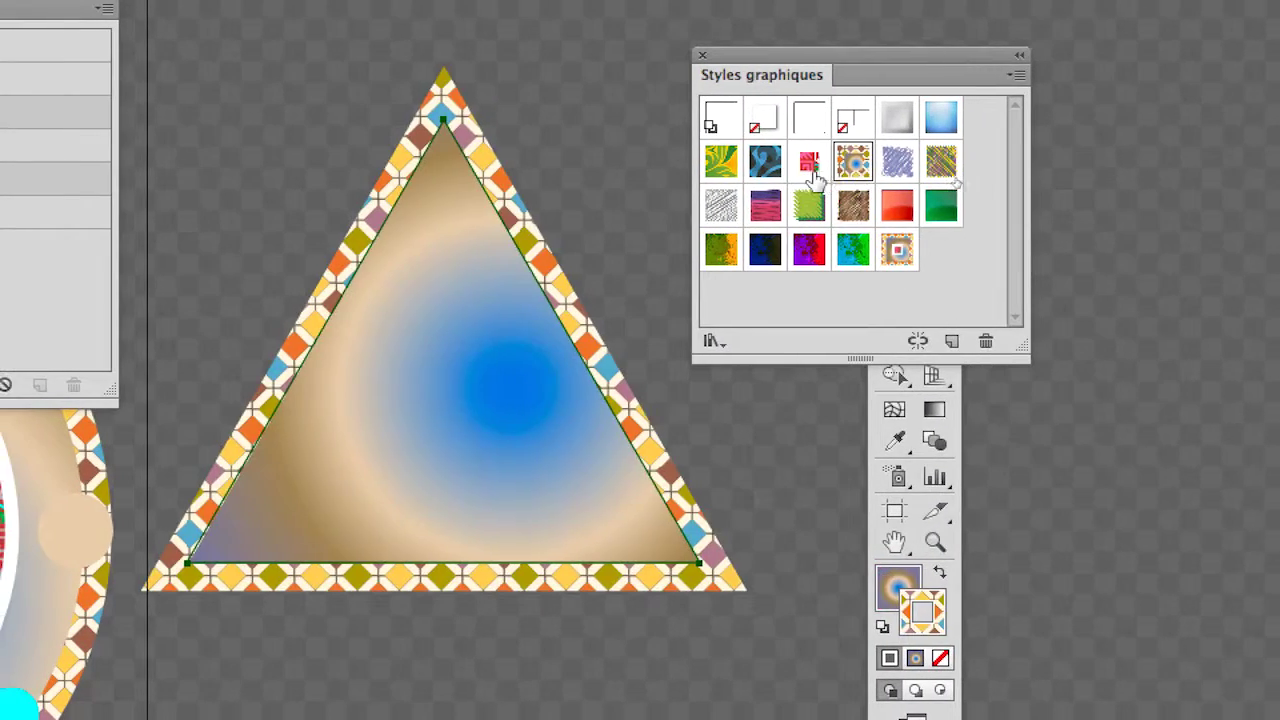
{"action": "left_click", "coordinate": [816, 172]}
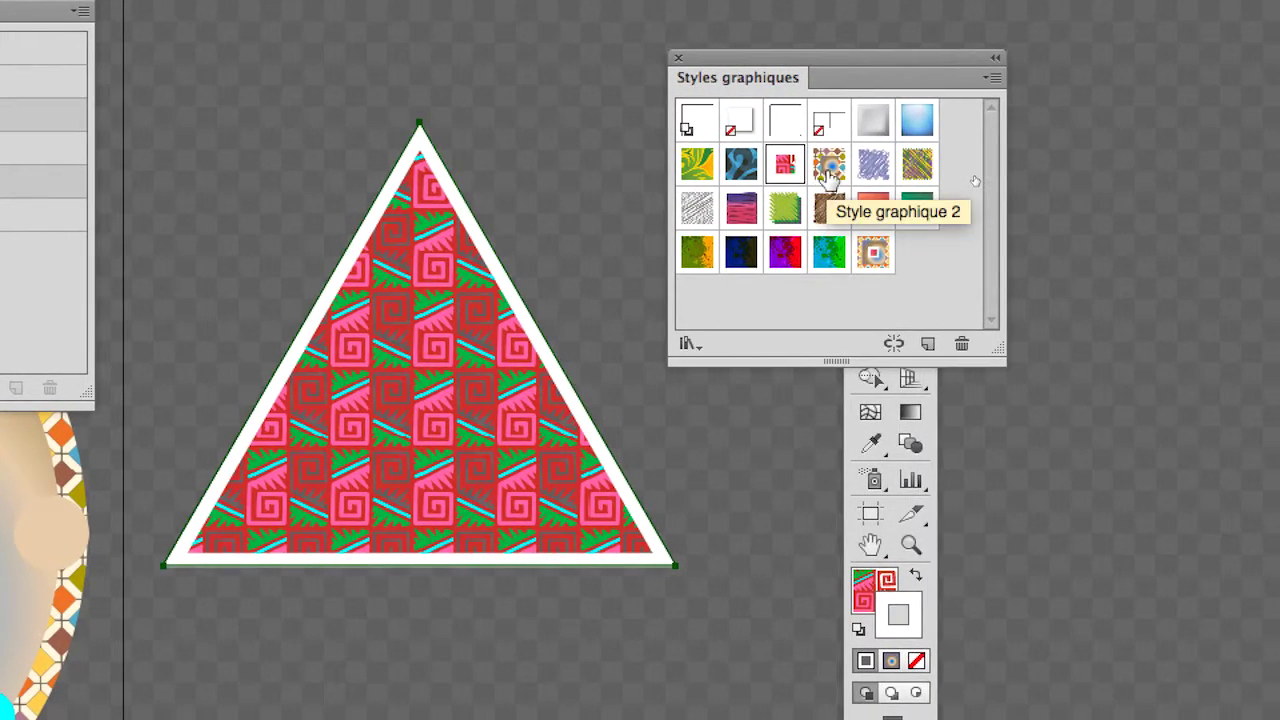
{"action": "left_click", "coordinate": [828, 166]}
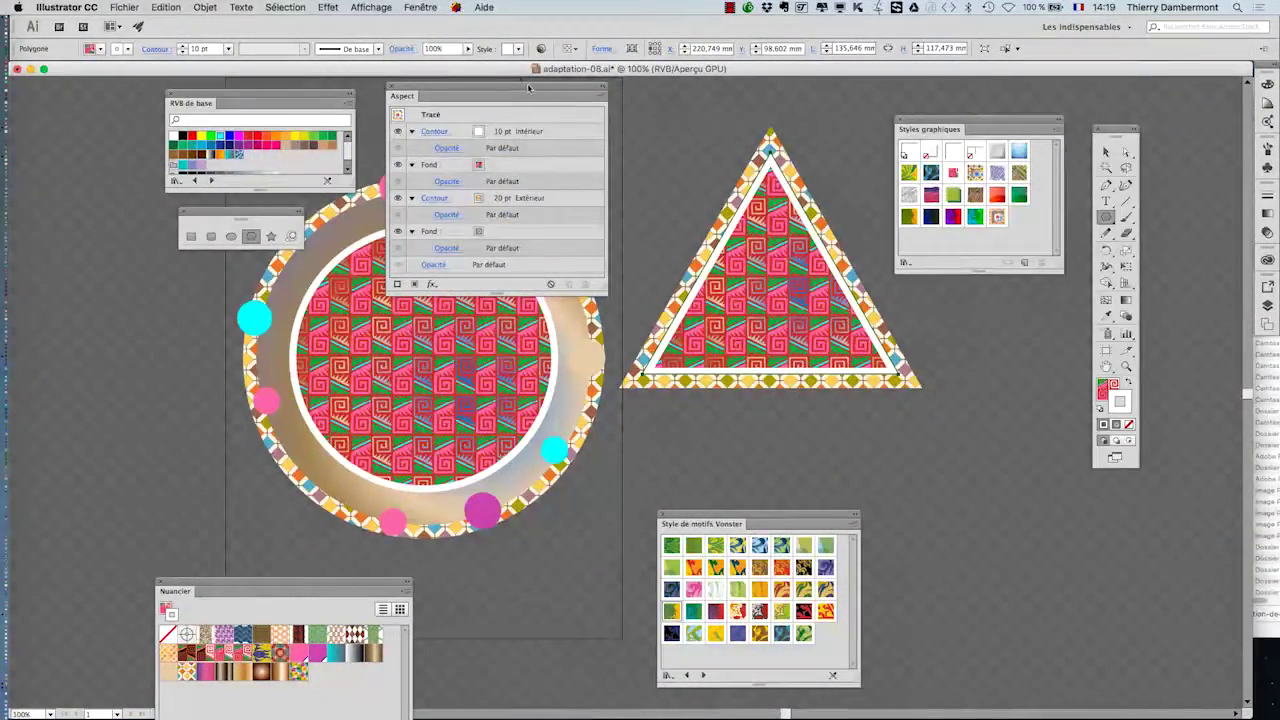
- Move and enlarge the Aspect panel so every appearance entry is visible
{"action": "left_click_drag", "start_coordinate": [563, 101], "coordinate": [614, 110]}
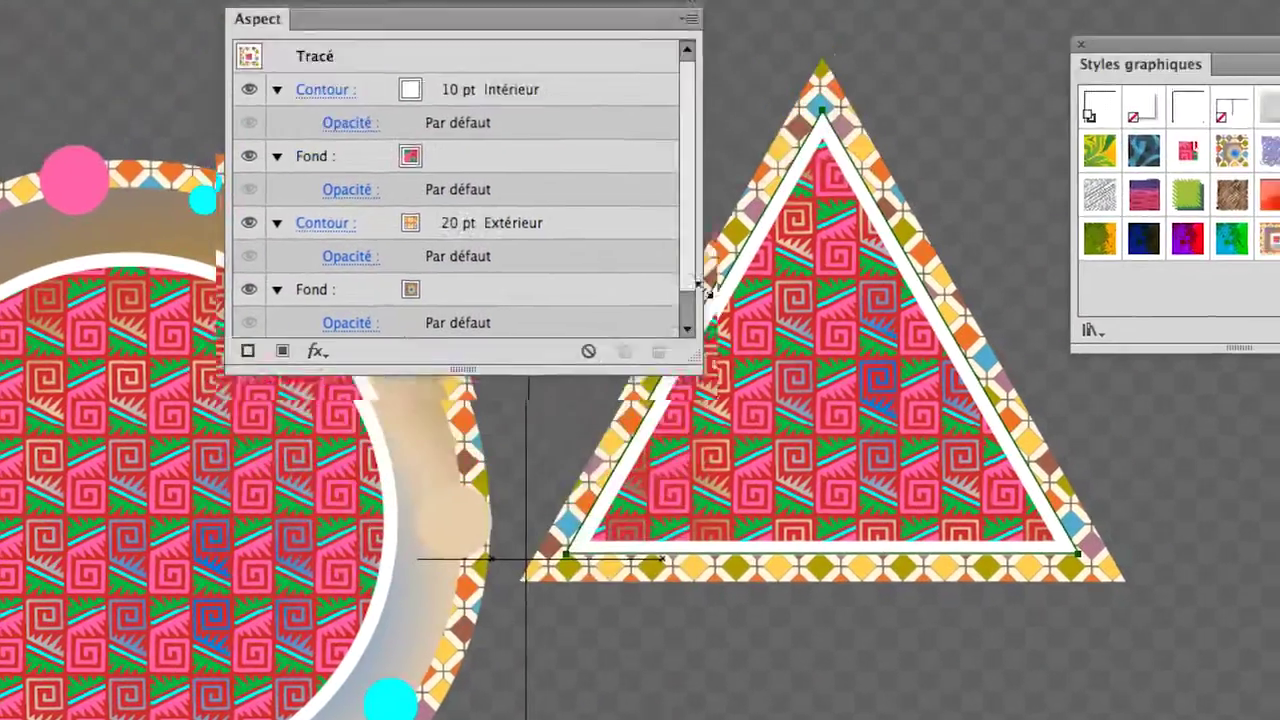
{"action": "left_click_drag", "start_coordinate": [692, 350], "coordinate": [690, 268]}
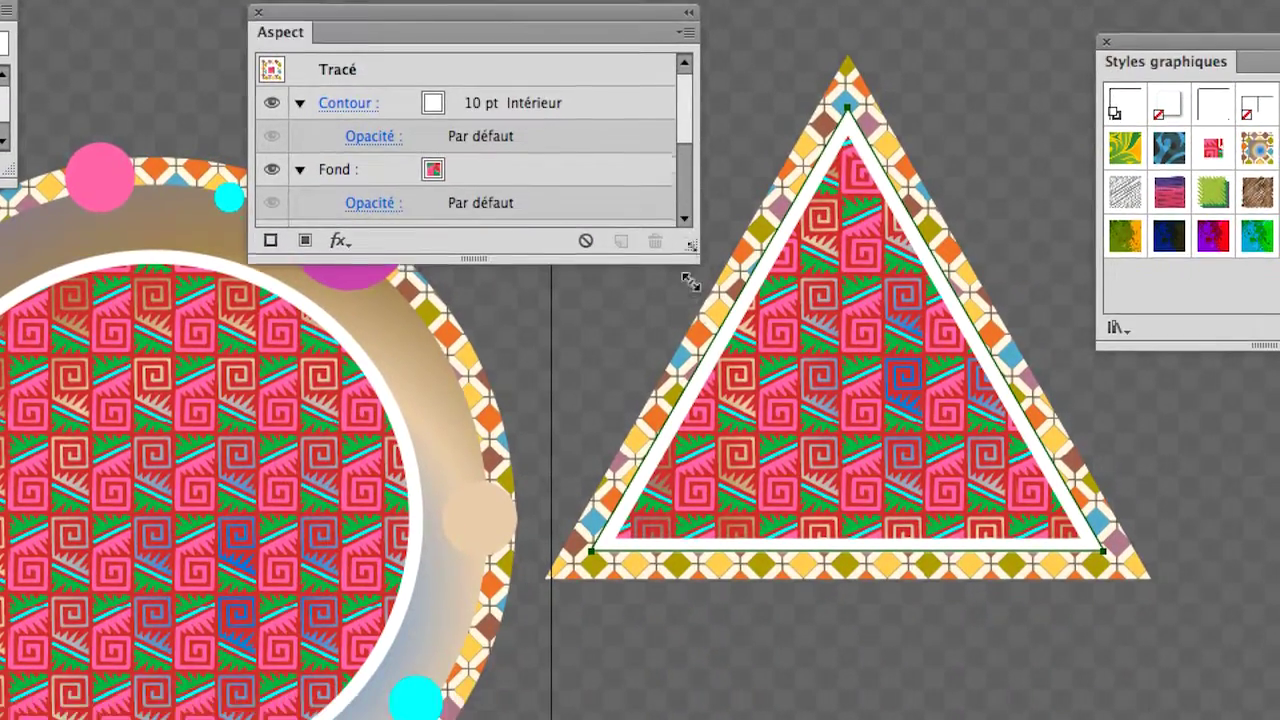
{"action": "left_click_drag", "start_coordinate": [690, 282], "coordinate": [693, 383]}
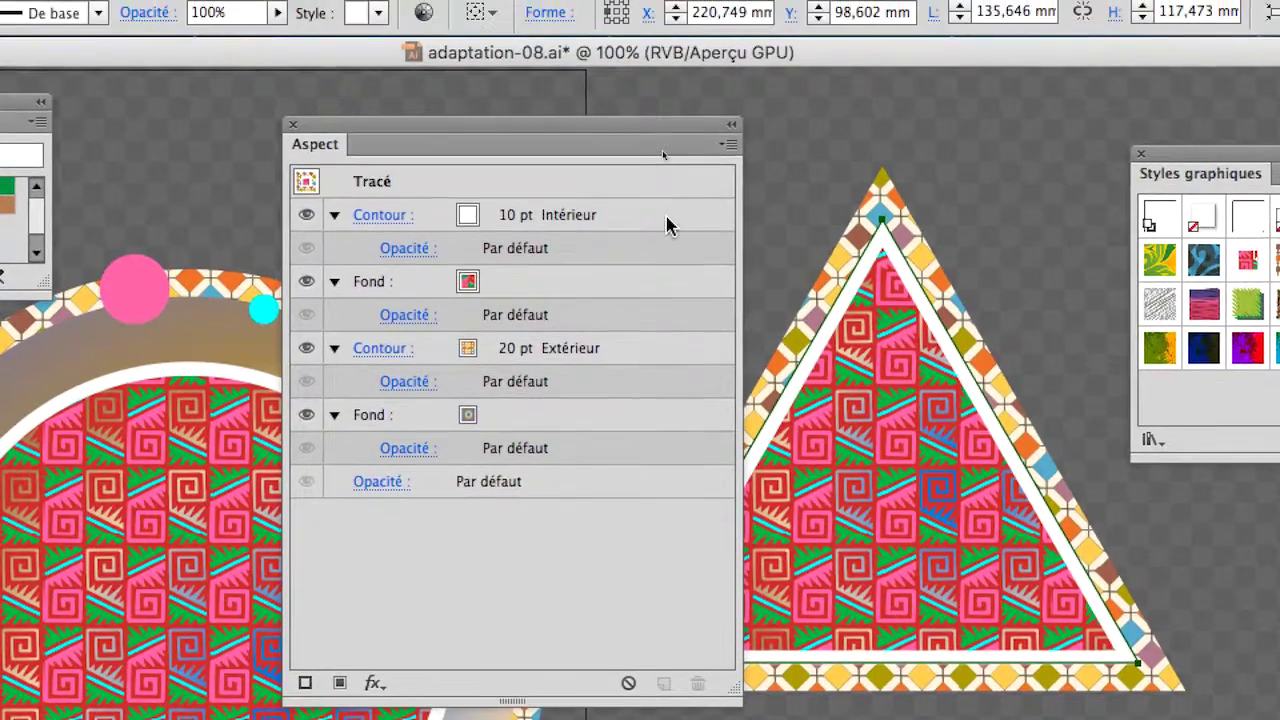
{"action": "left_click", "coordinate": [667, 220]}
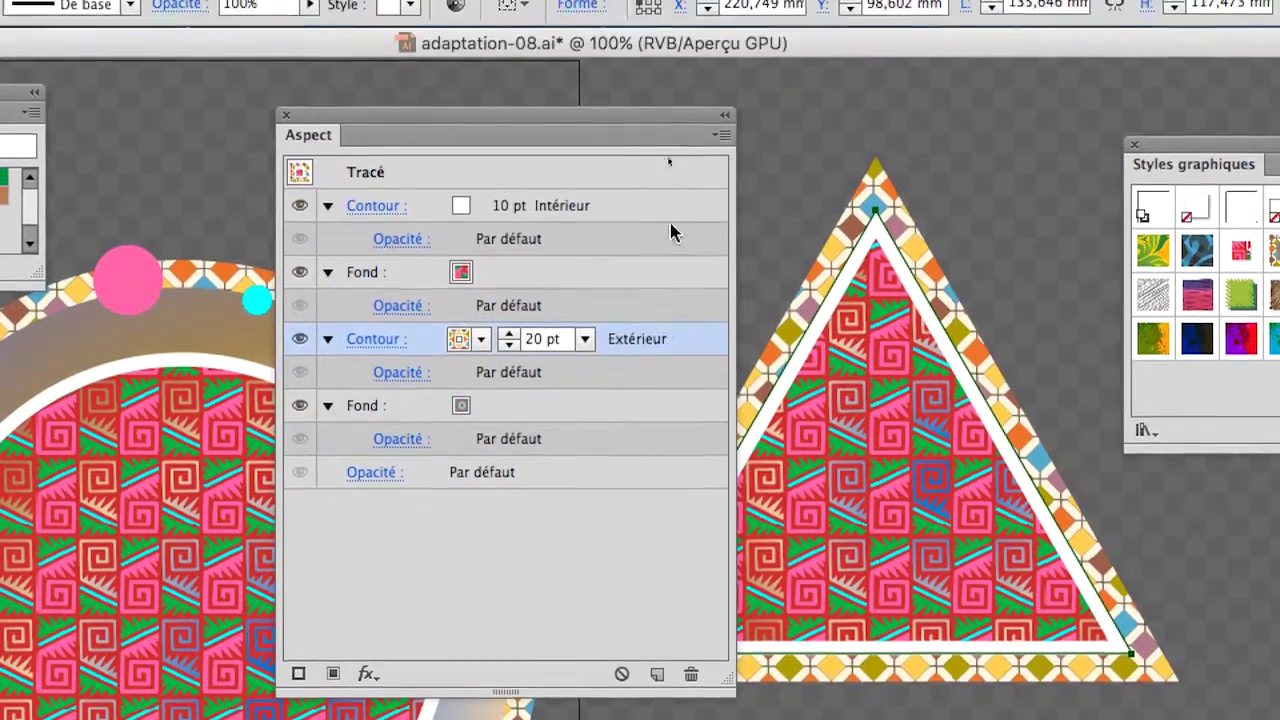
{"action": "left_click", "coordinate": [667, 134]}
{"action": "left_click", "coordinate": [667, 200]}
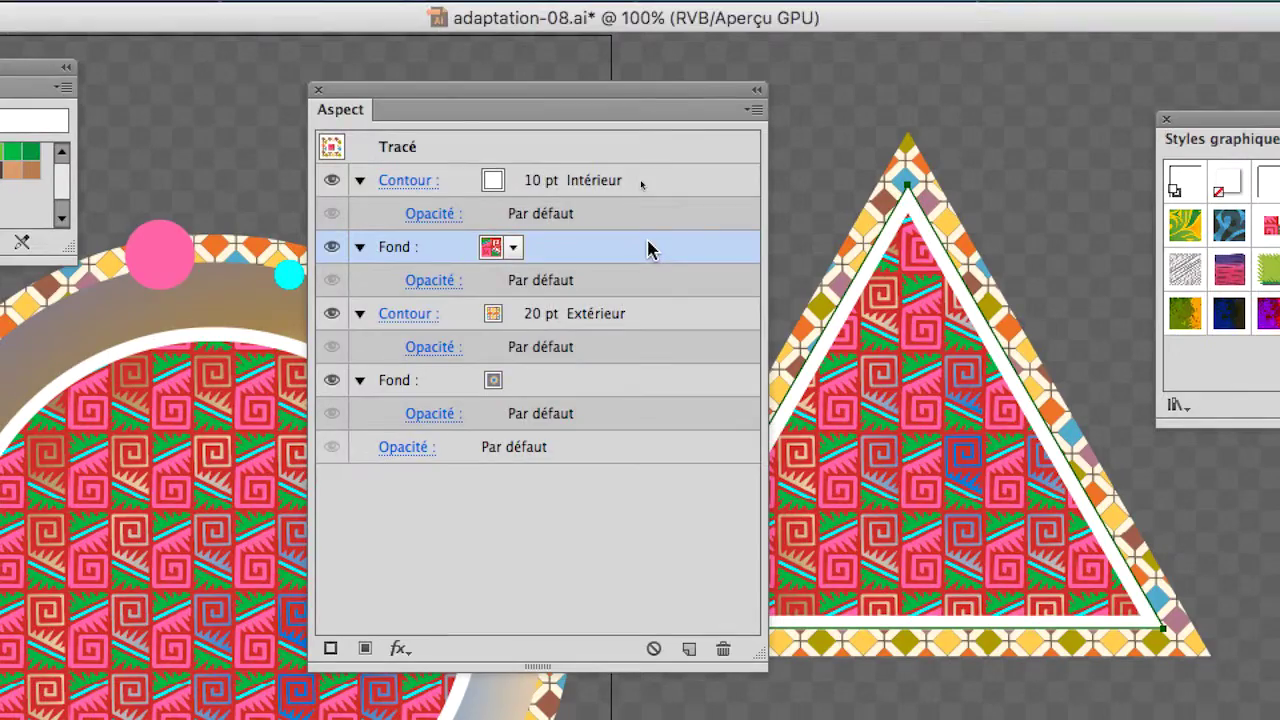
- Drag the second Fond row below the pattern fill, then select the 10 pt Contour row
{"action": "mouse_move", "coordinate": [660, 250]}
{"action": "left_mouse_down"}
{"action": "mouse_move", "coordinate": [627, 294]}
{"action": "mouse_move", "coordinate": [642, 290]}
{"action": "left_mouse_up"}
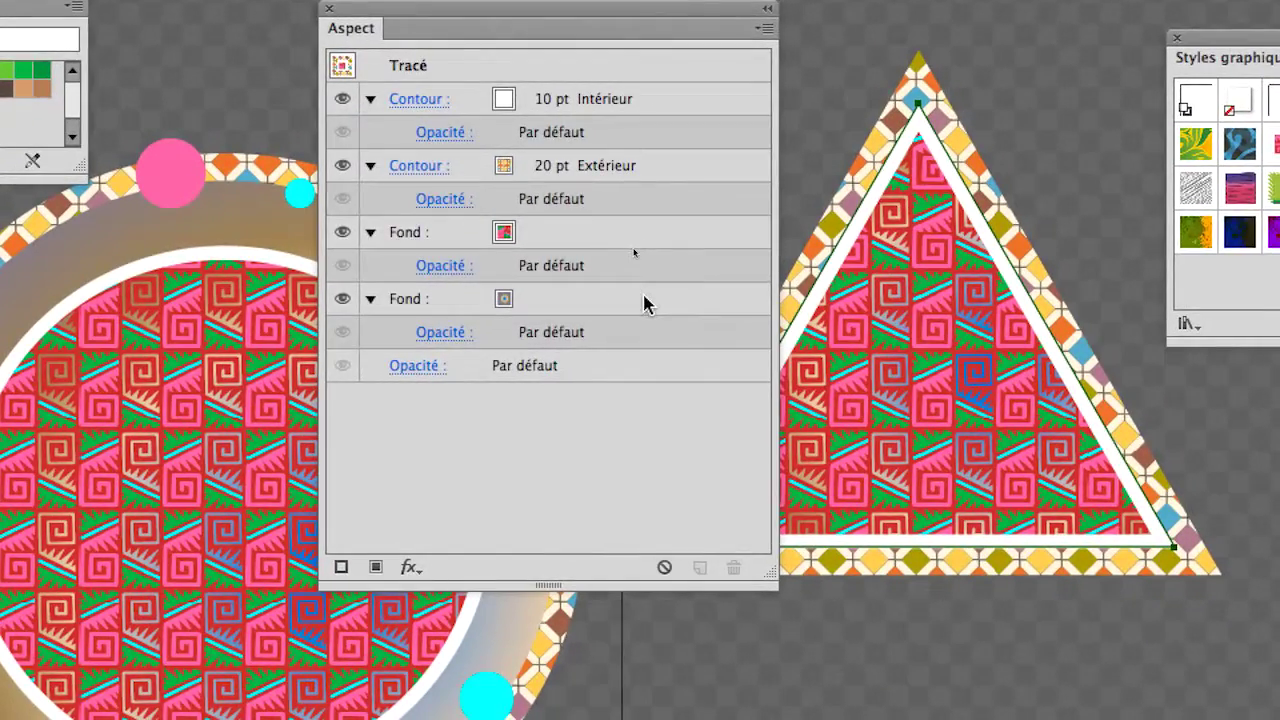
{"action": "left_click_drag", "start_coordinate": [645, 305], "coordinate": [645, 268]}
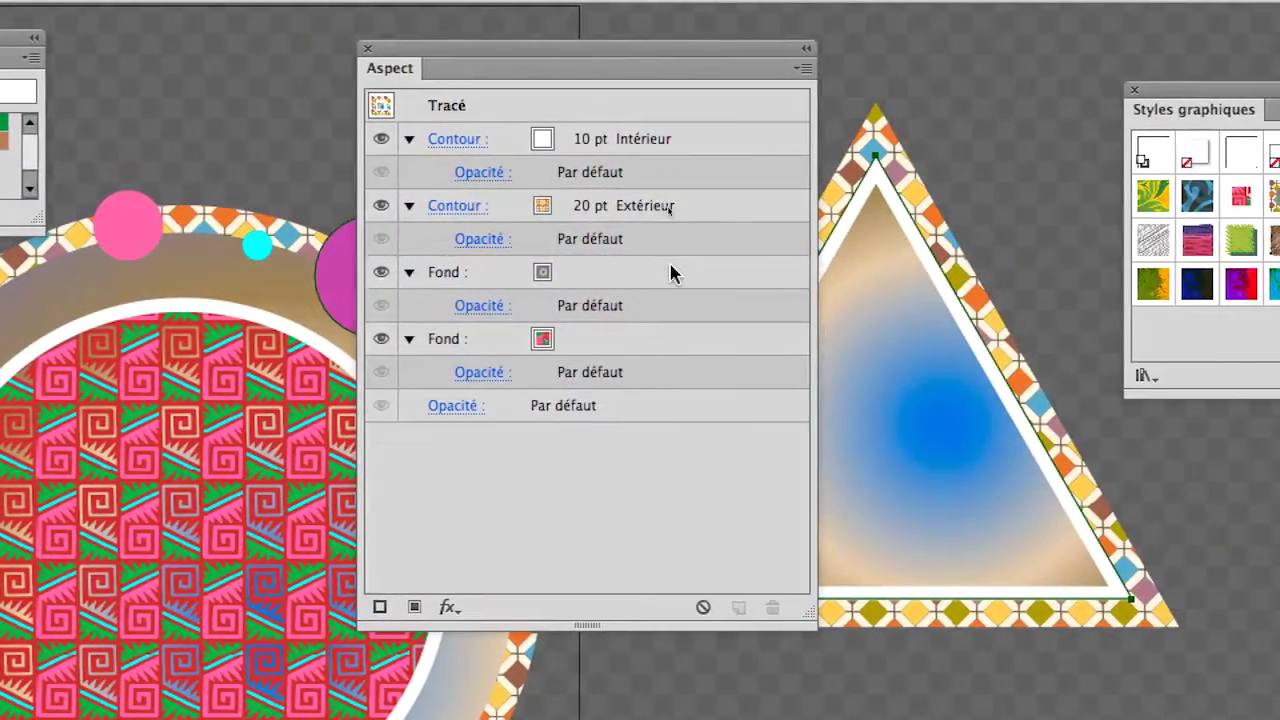
{"action": "left_click_drag", "start_coordinate": [669, 261], "coordinate": [666, 314]}
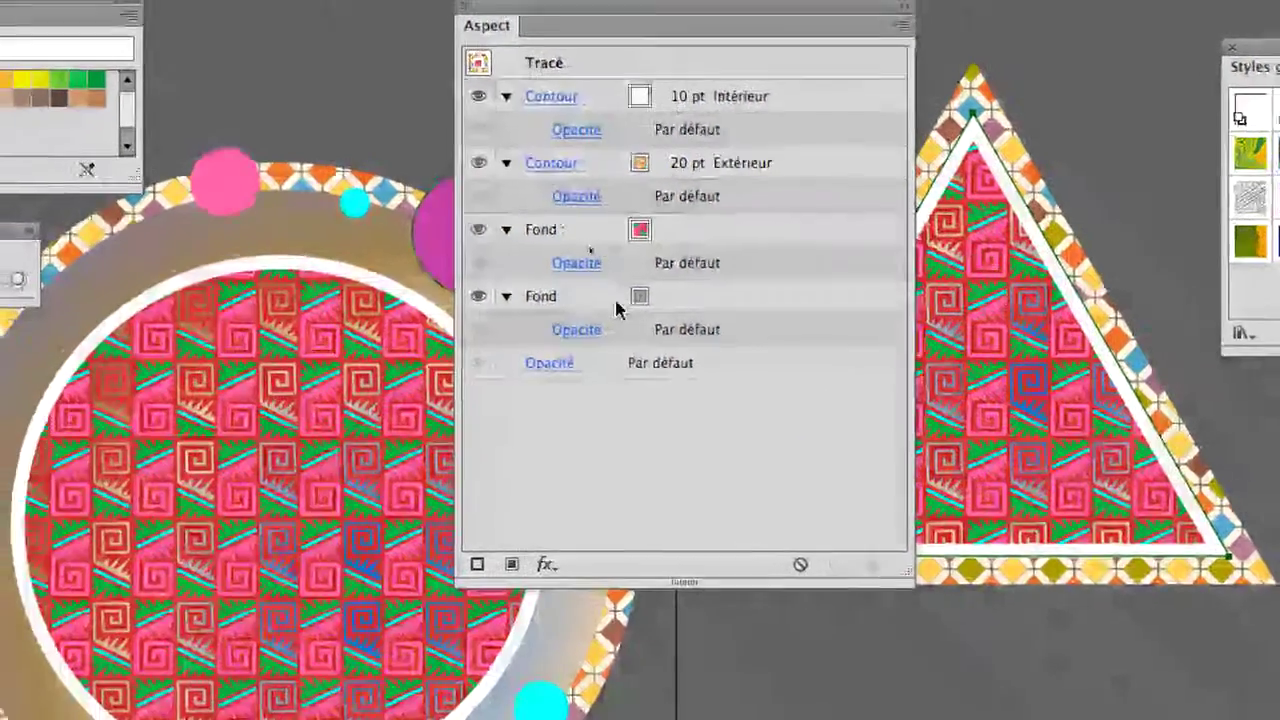
{"action": "left_click", "coordinate": [650, 300]}
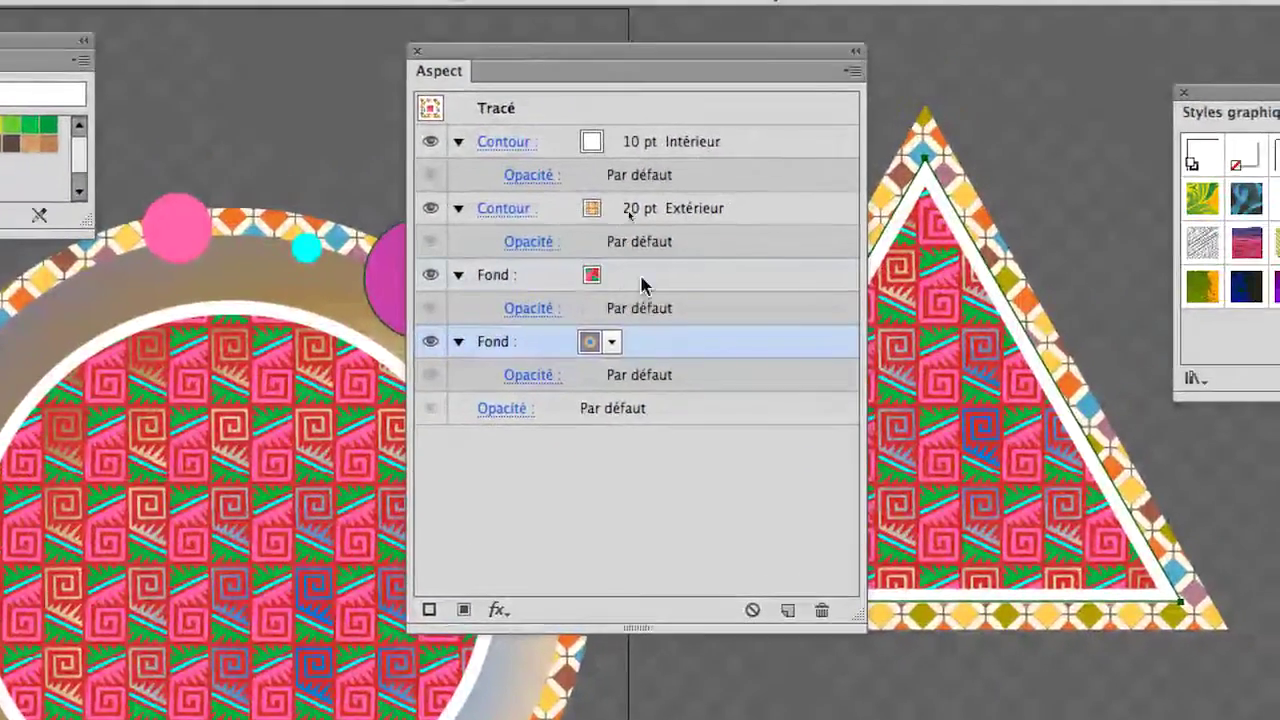
{"action": "left_click", "coordinate": [666, 238]}
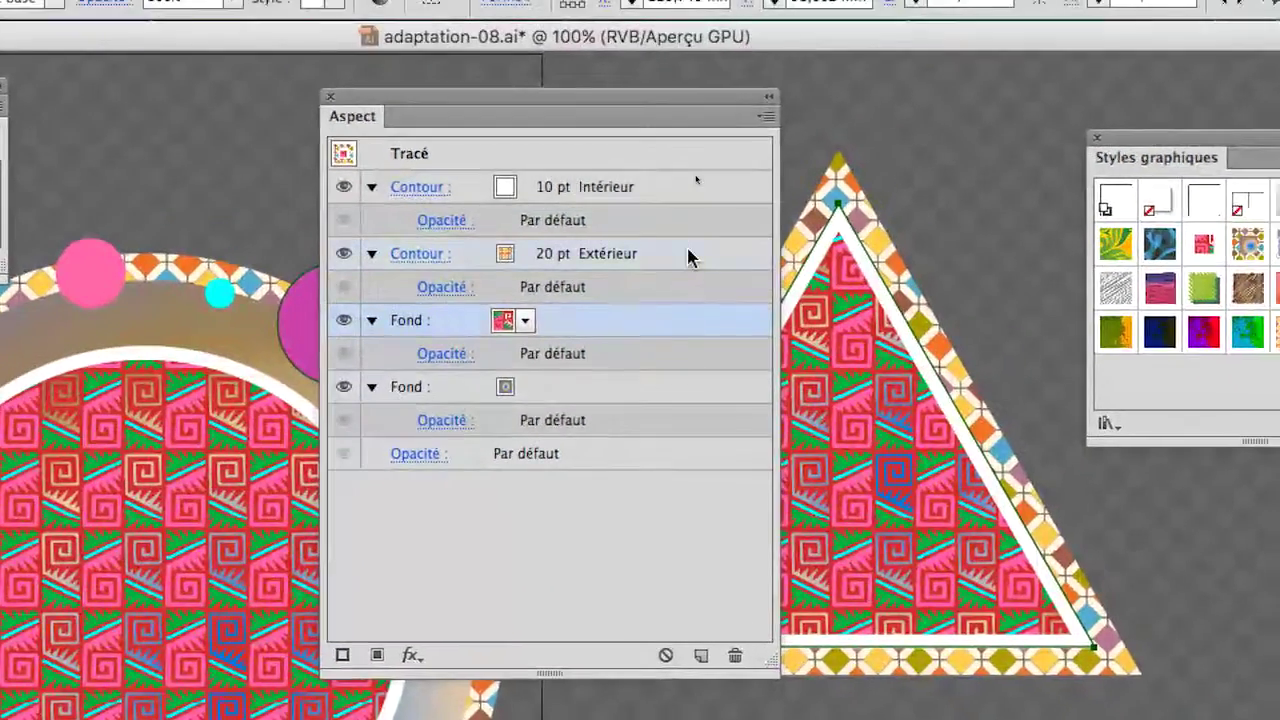
{"action": "left_click", "coordinate": [686, 246]}
{"action": "left_click", "coordinate": [686, 230]}
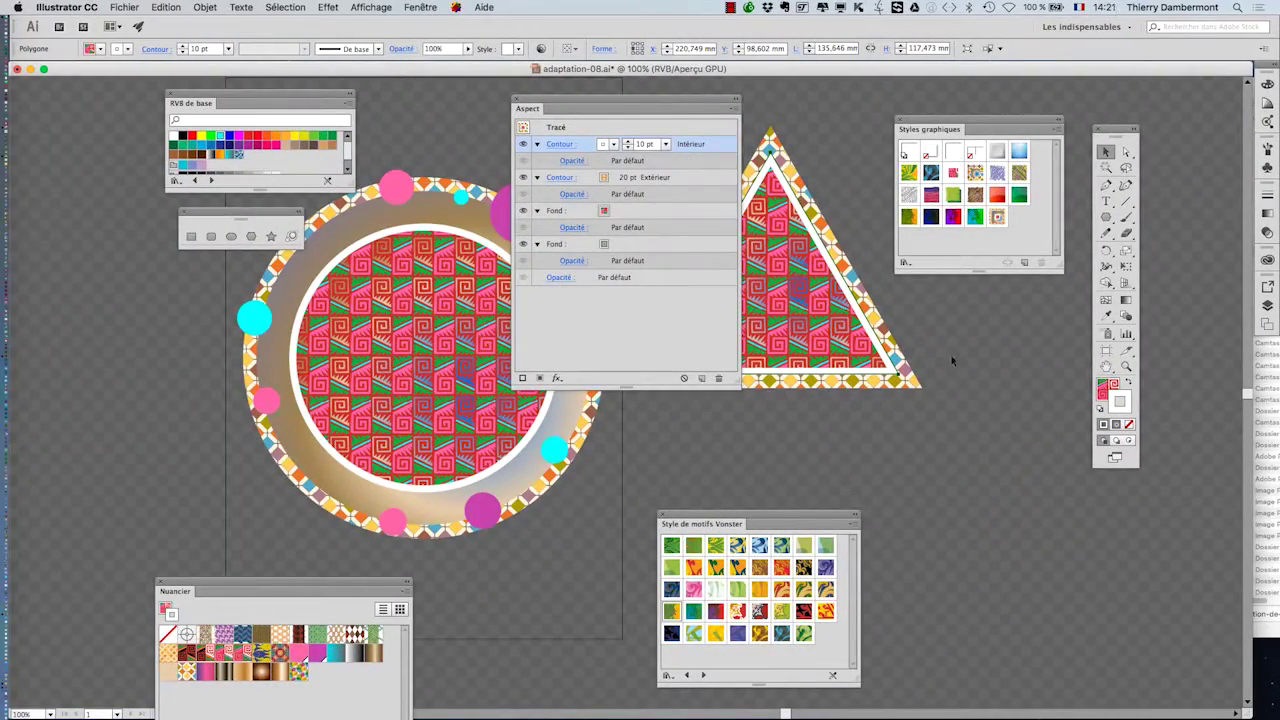
- Rearrange the Aspect panel beside the tools and select the triangle's lower Fond row
{"action": "mouse_move", "coordinate": [620, 108]}
{"action": "left_mouse_down"}
{"action": "mouse_move", "coordinate": [1078, 336]}
{"action": "mouse_move", "coordinate": [1000, 320]}
{"action": "left_mouse_up"}
{"action": "left_click_drag", "start_coordinate": [913, 121], "coordinate": [1019, 297]}
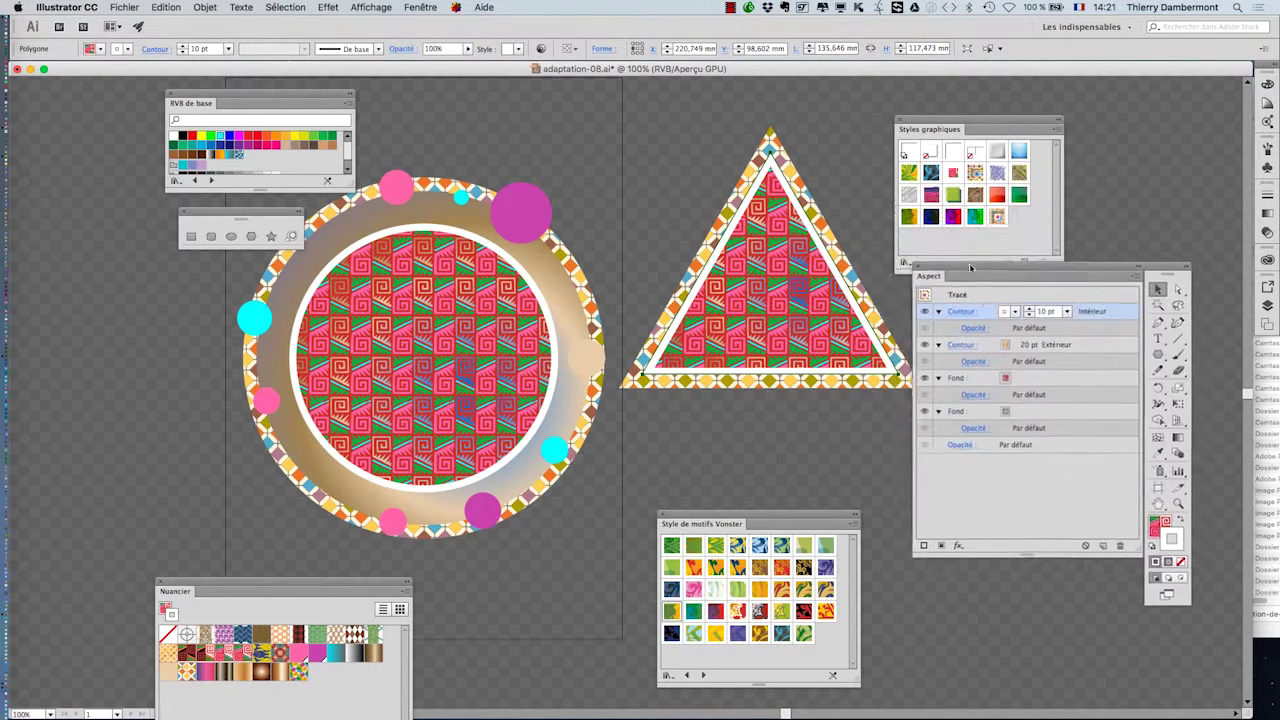
{"action": "left_click_drag", "start_coordinate": [1194, 295], "coordinate": [1192, 172]}
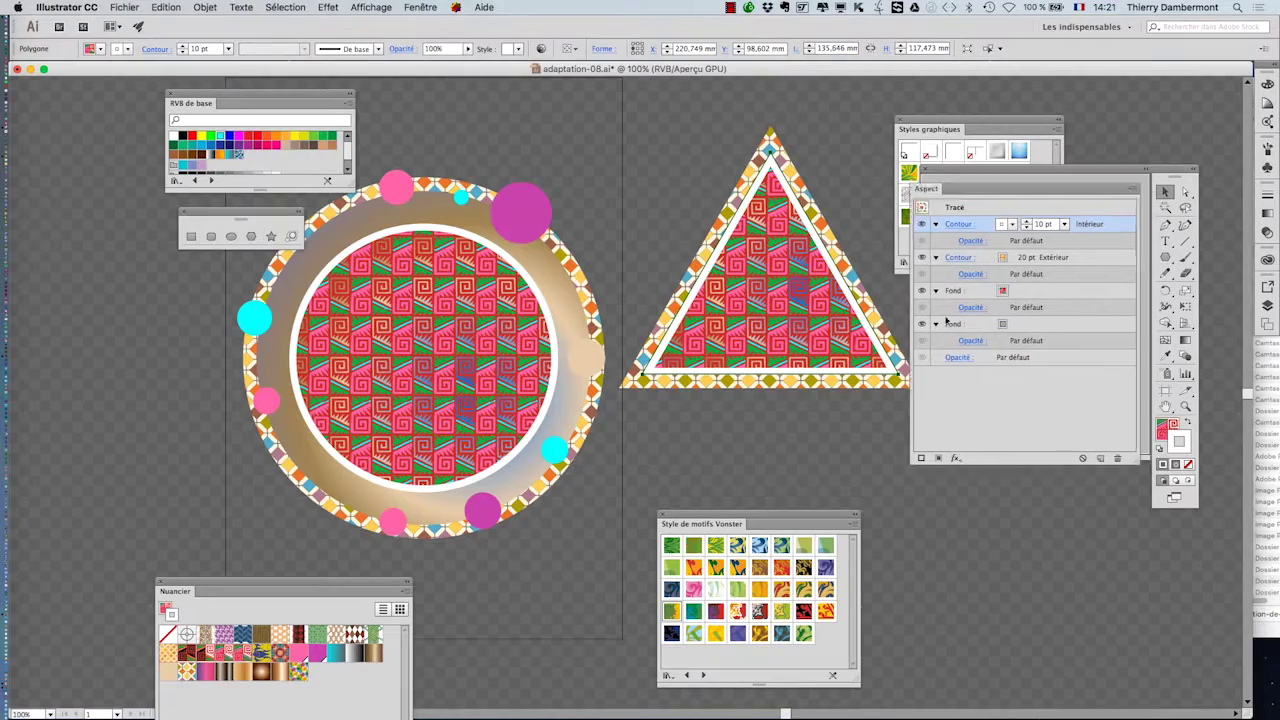
{"action": "left_click_drag", "start_coordinate": [1190, 175], "coordinate": [958, 182]}
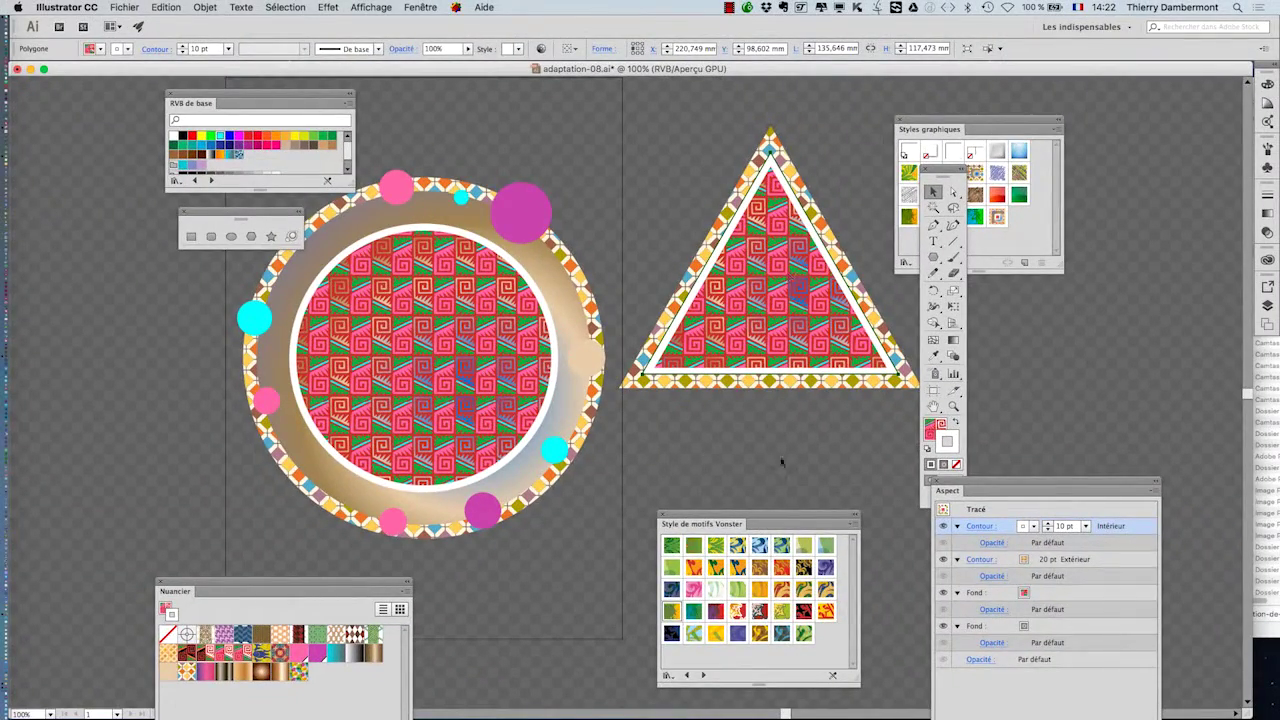
{"action": "left_click_drag", "start_coordinate": [1048, 491], "coordinate": [468, 97]}
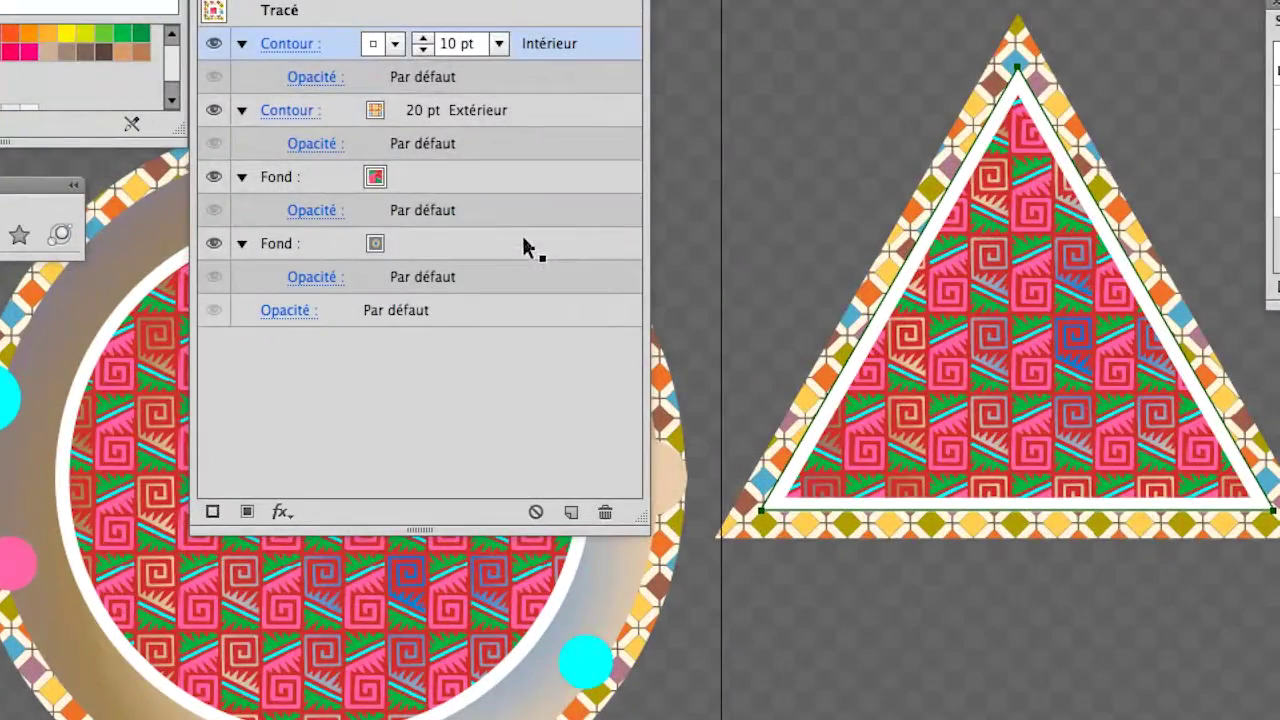
{"action": "left_click", "coordinate": [527, 243]}
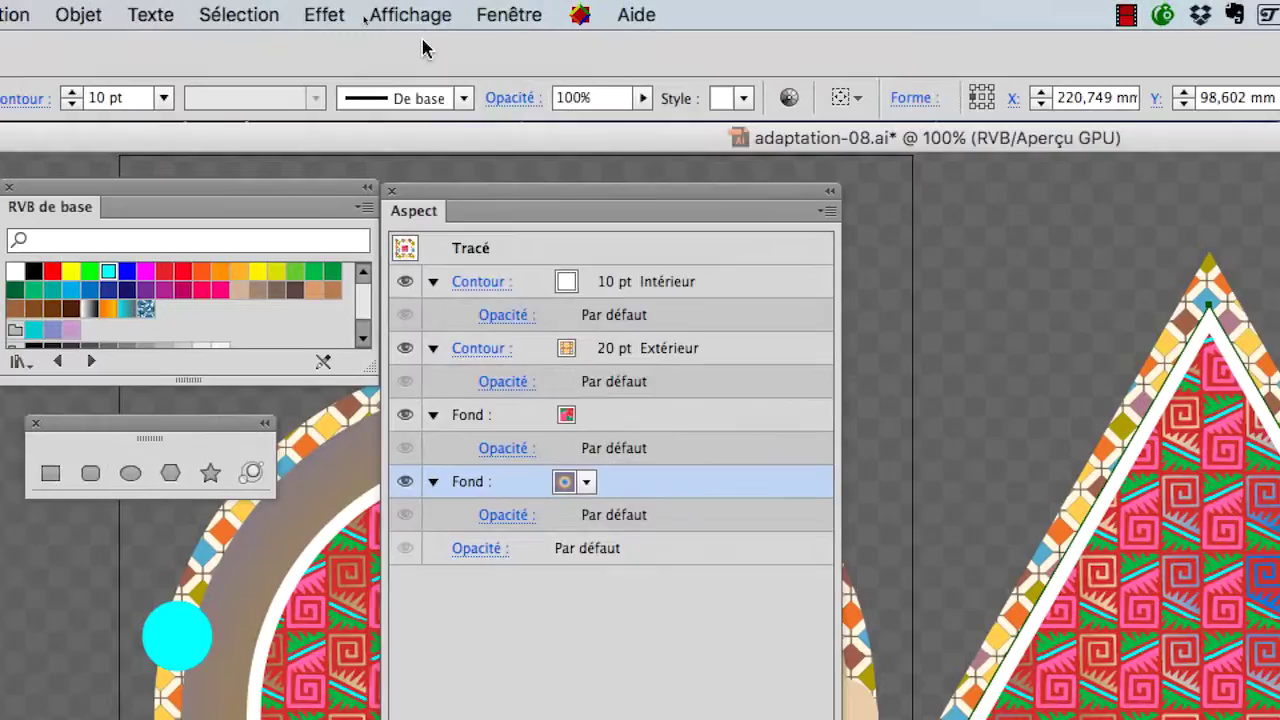
- Add an Effet > Tracé > Décalage offset of 40 mm to the lower fill with Aperçu on
{"action": "left_click", "coordinate": [324, 14]}
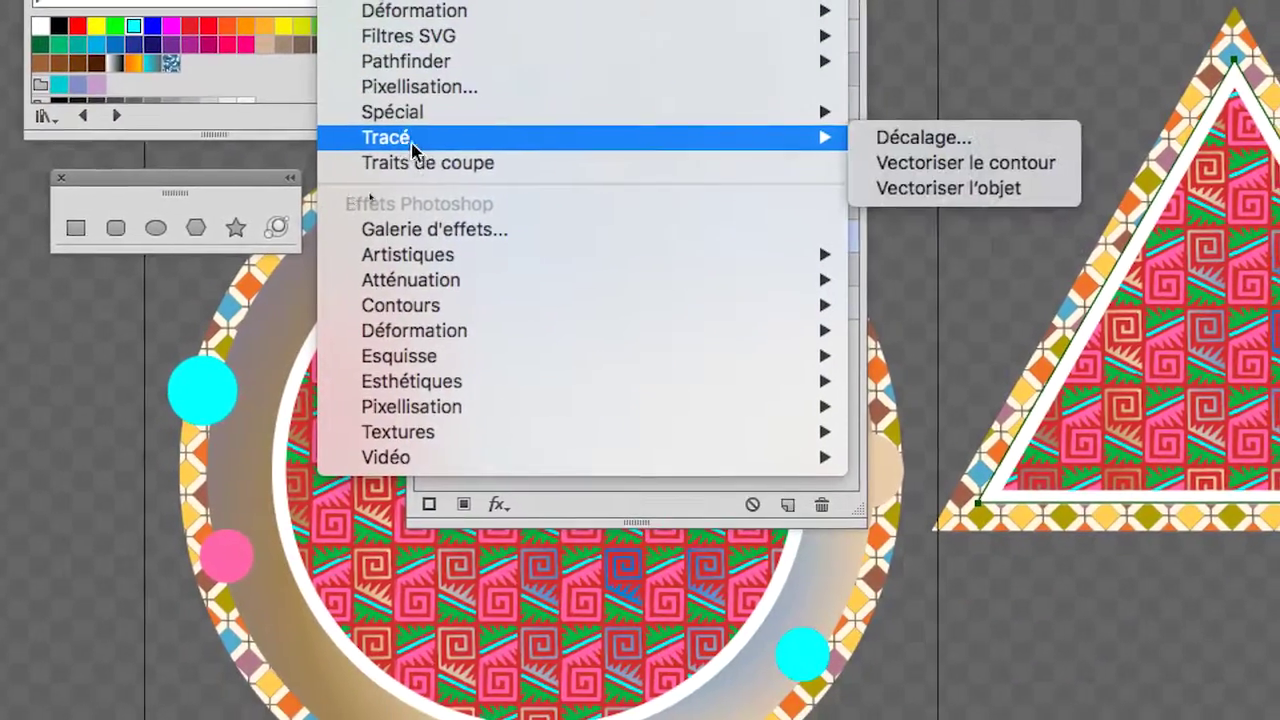
{"action": "mouse_move", "coordinate": [260, 139]}
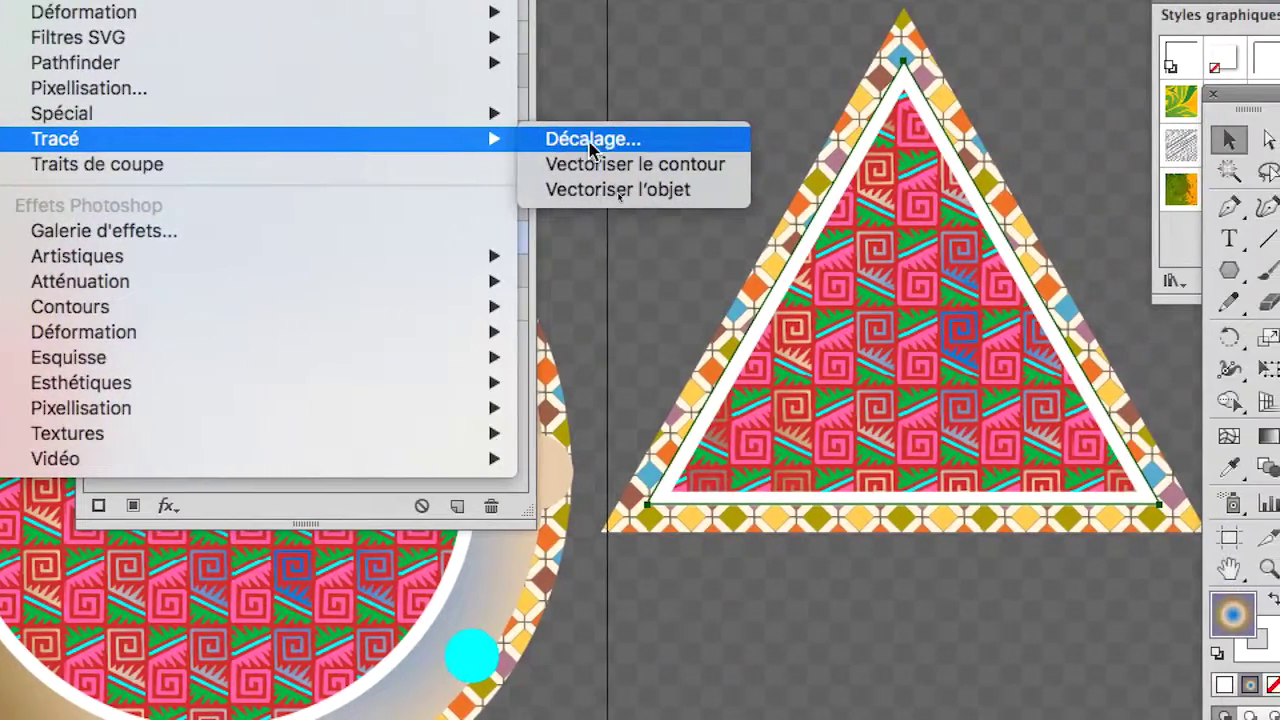
{"action": "left_click", "coordinate": [597, 141]}
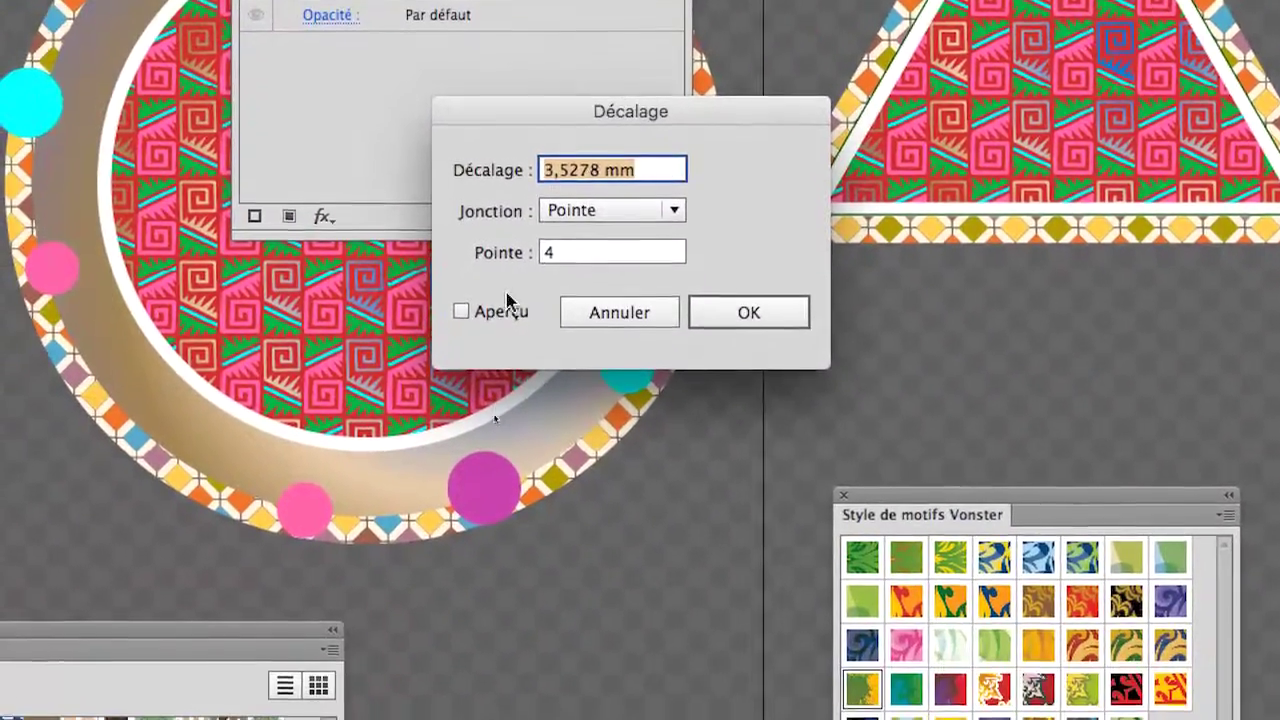
{"action": "left_click", "coordinate": [508, 311]}
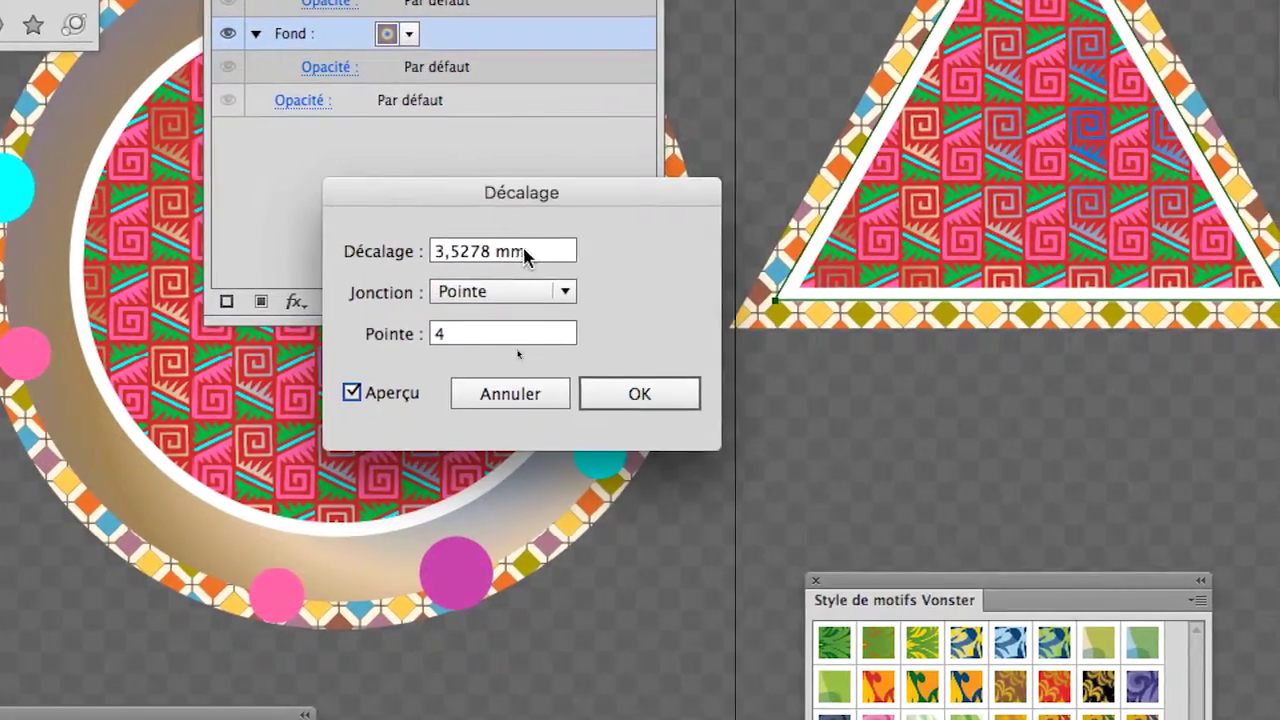
{"action": "left_click_drag", "start_coordinate": [538, 253], "coordinate": [431, 251]}
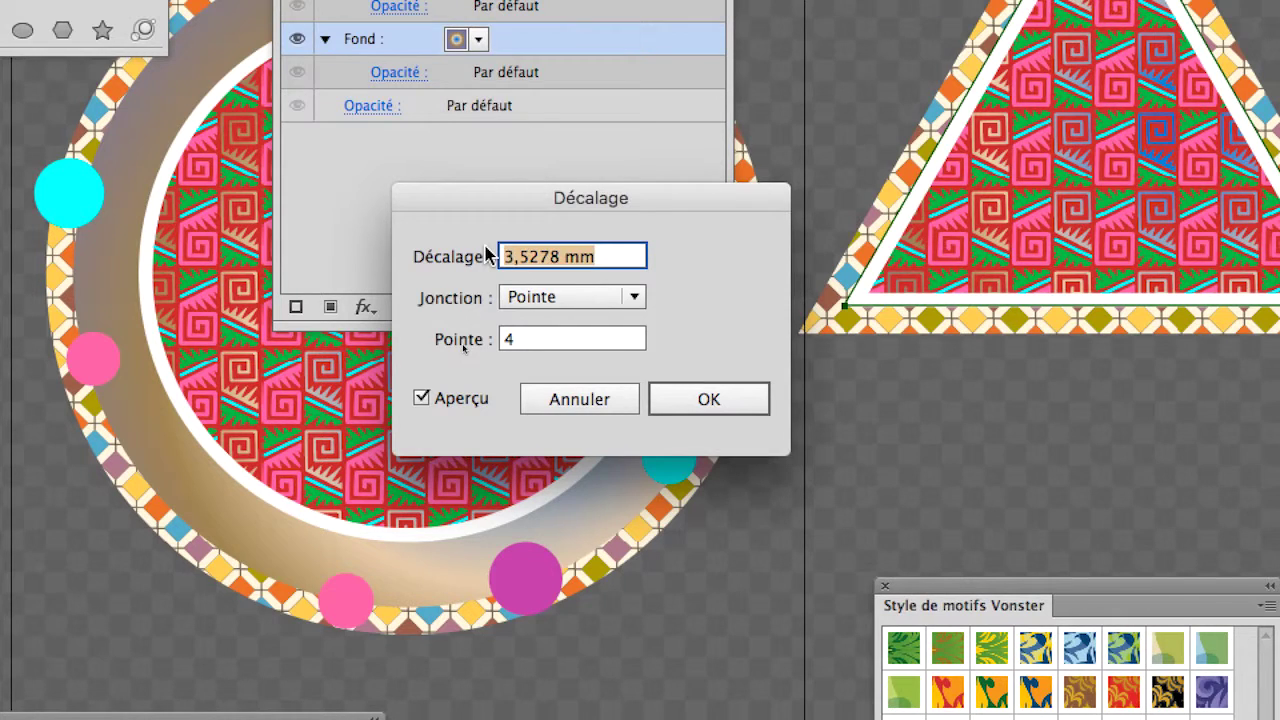
{"action": "type", "text": "40"}
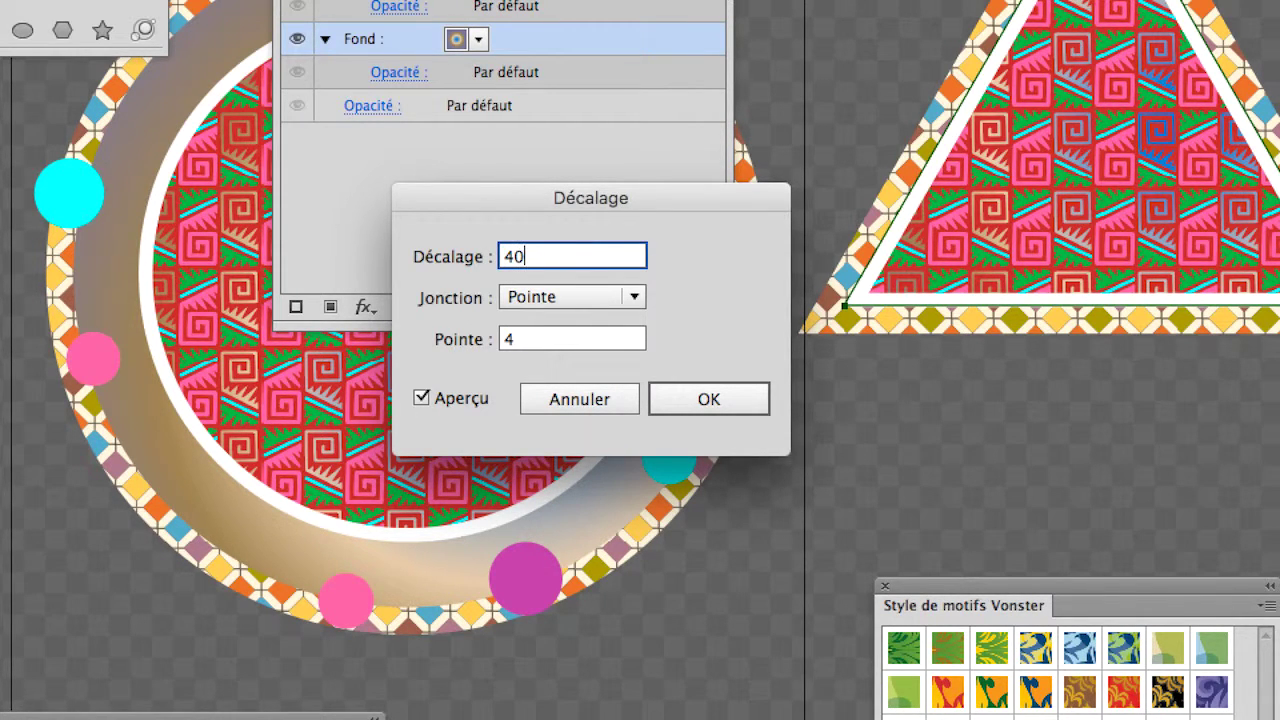
{"action": "key", "text": "Tab"}
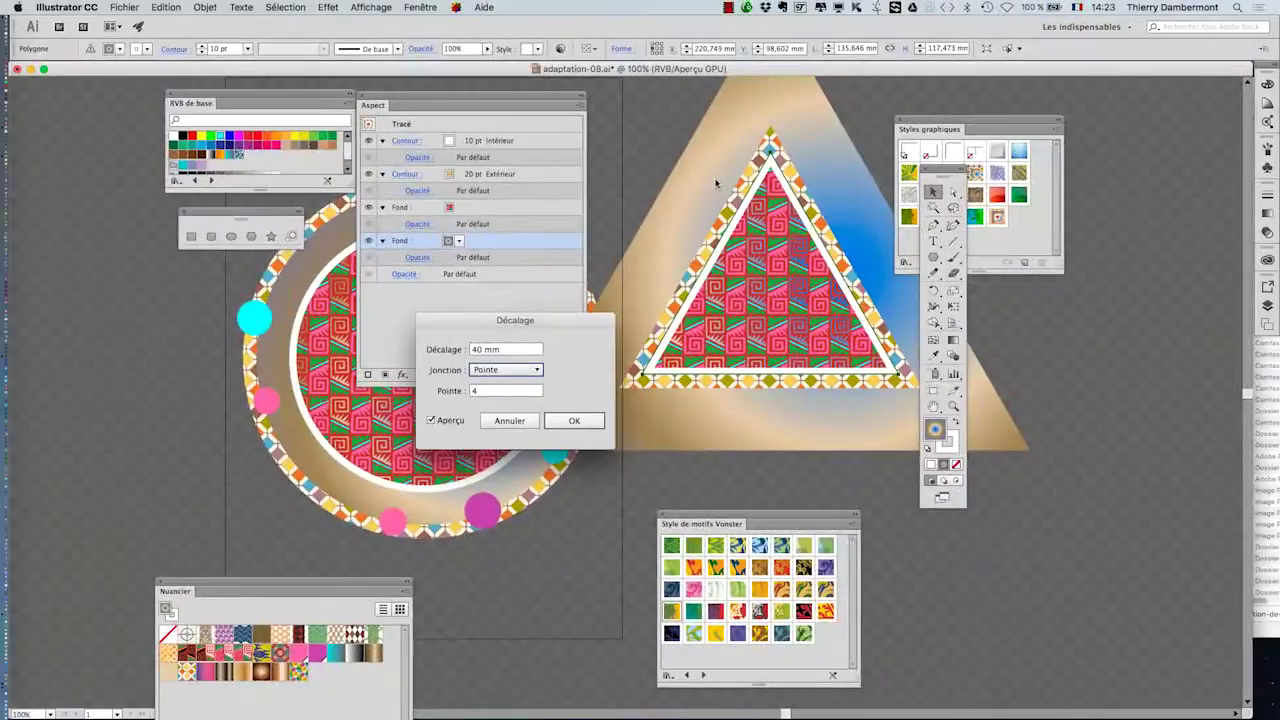
- Confirm the 40 mm Décalage and rearrange the styles, tools and Vonster pattern panels
{"action": "left_click", "coordinate": [574, 421]}
{"action": "left_click_drag", "start_coordinate": [940, 129], "coordinate": [1155, 101]}
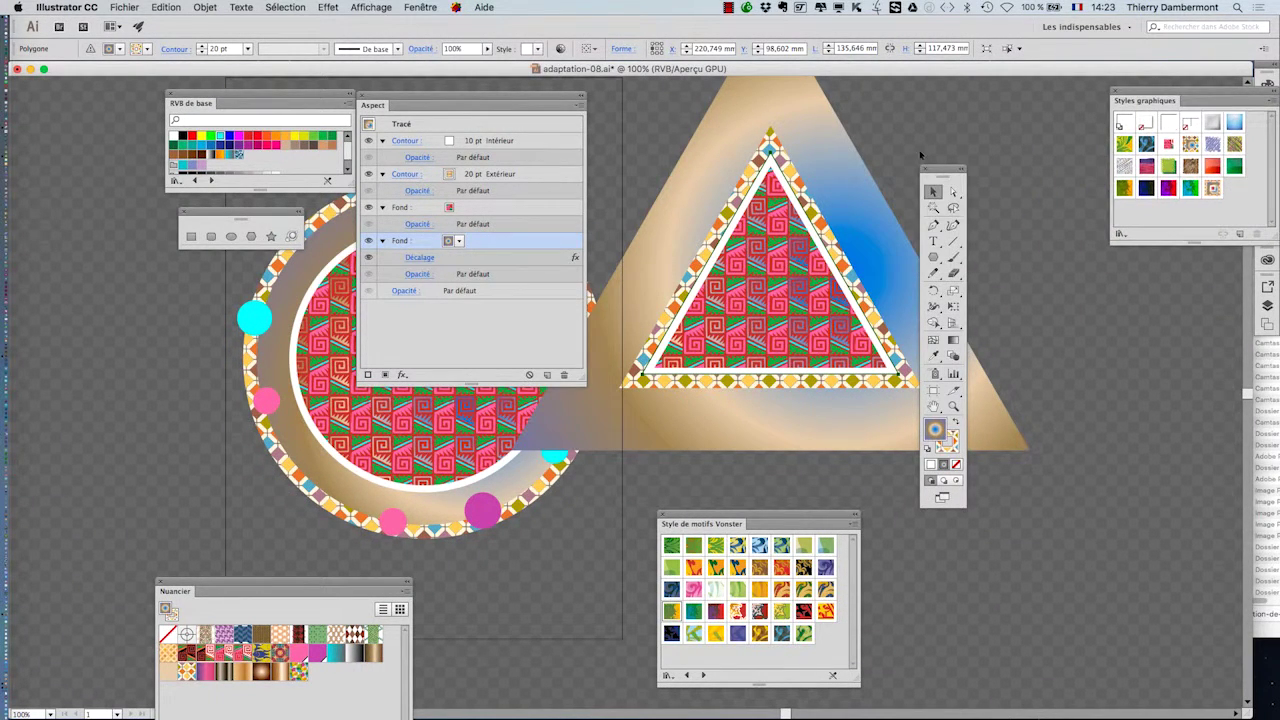
{"action": "left_click_drag", "start_coordinate": [940, 172], "coordinate": [1188, 278]}
{"action": "left_click_drag", "start_coordinate": [770, 327], "coordinate": [900, 377]}
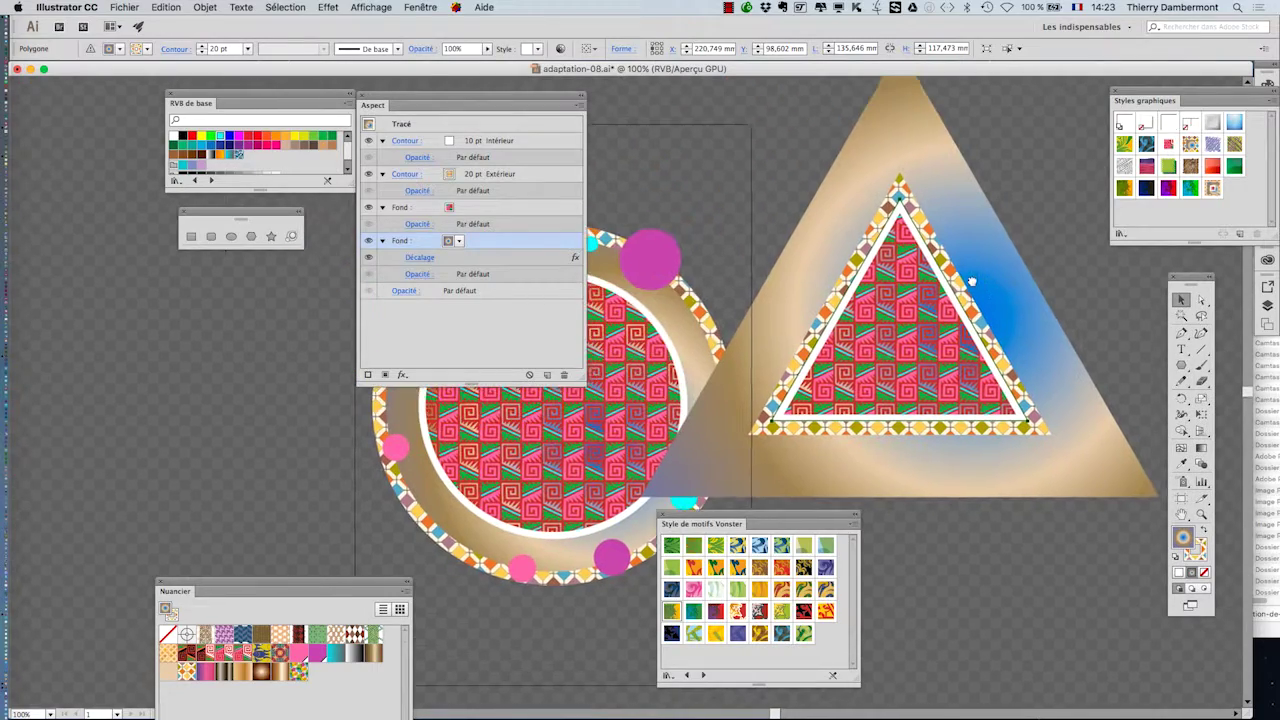
{"action": "left_click_drag", "start_coordinate": [700, 523], "coordinate": [106, 373]}
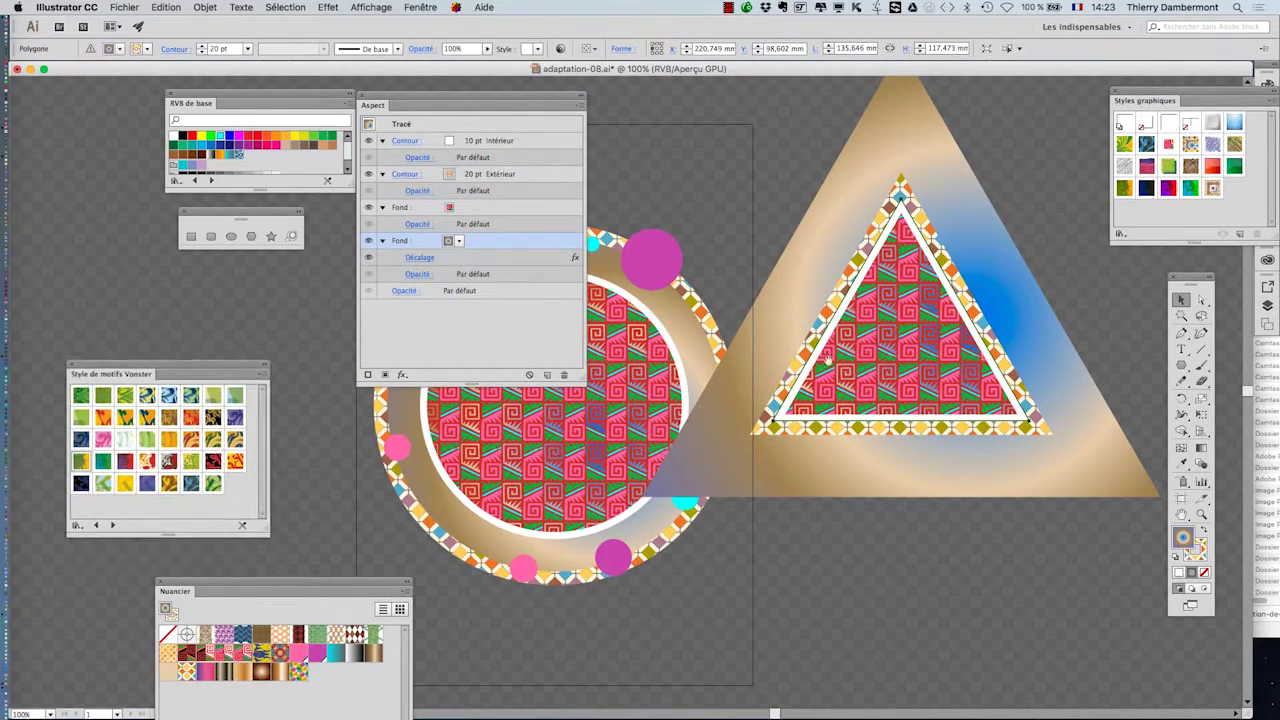
{"action": "mouse_move", "coordinate": [833, 357]}
{"action": "left_mouse_down"}
{"action": "mouse_move", "coordinate": [798, 417]}
{"action": "mouse_move", "coordinate": [809, 421]}
{"action": "left_mouse_up"}
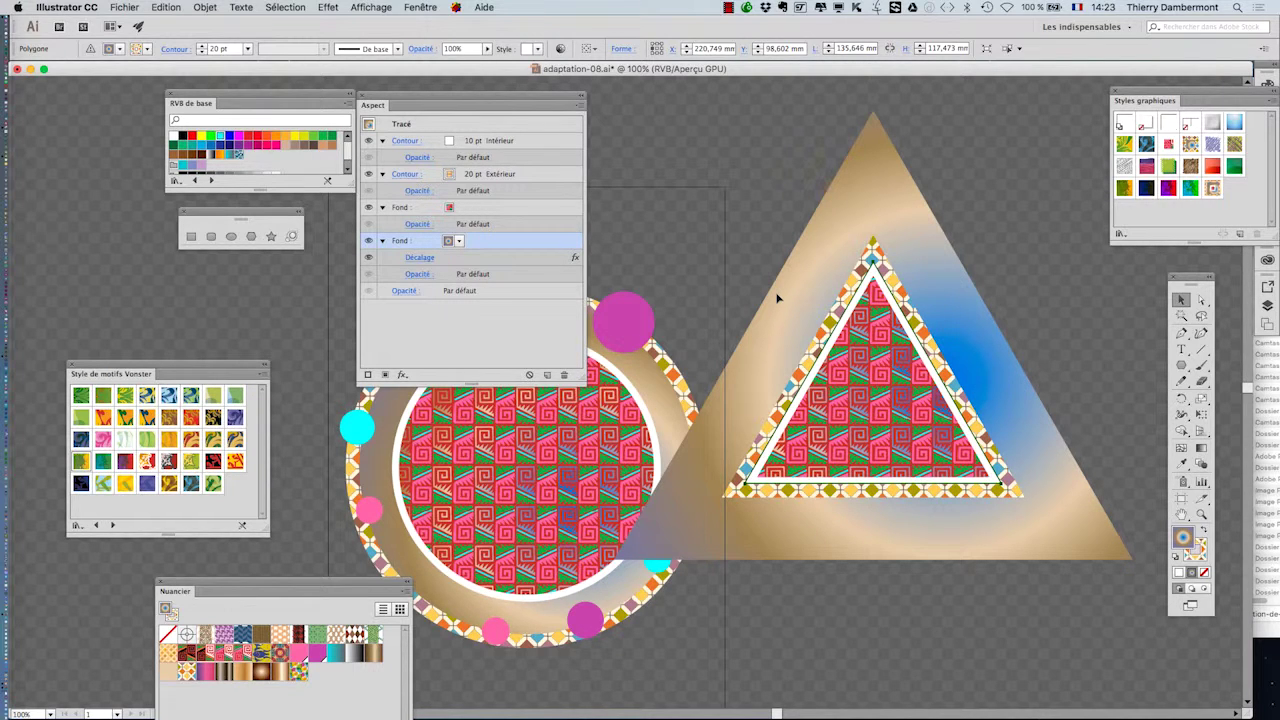
{"action": "left_click", "coordinate": [324, 7]}
{"action": "mouse_move", "coordinate": [346, 191]}
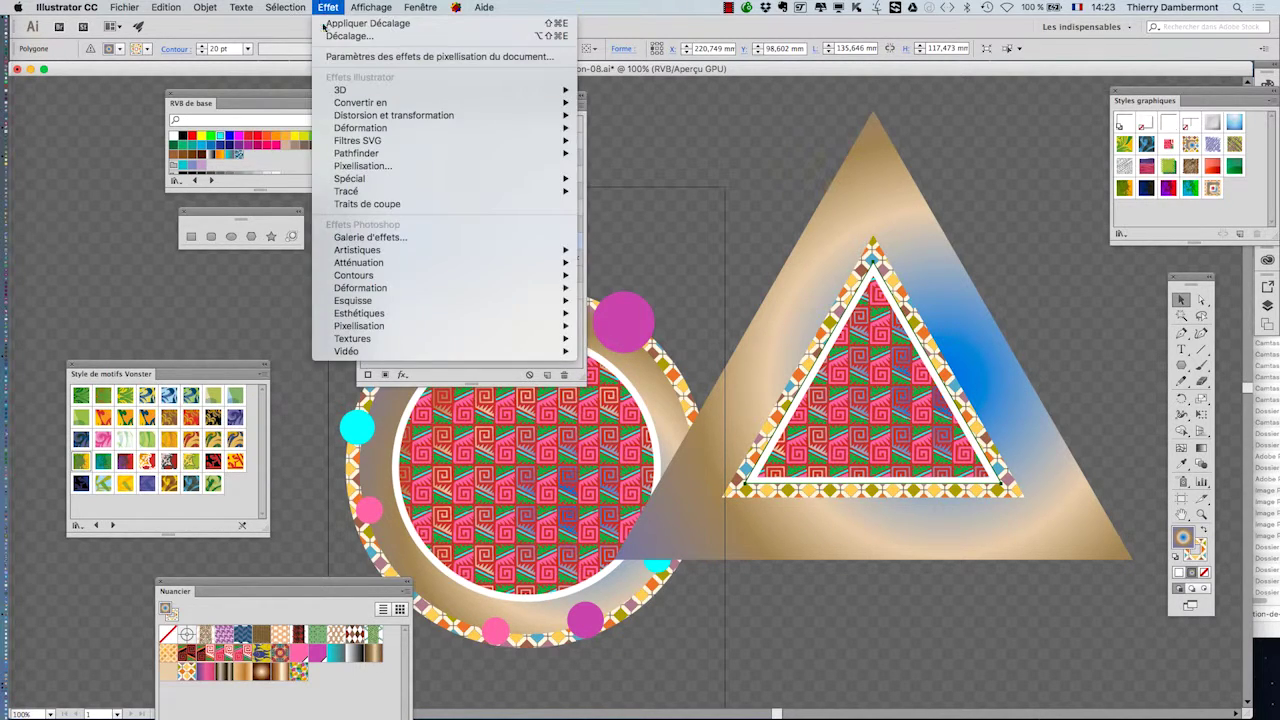
{"action": "left_click", "coordinate": [647, 190]}
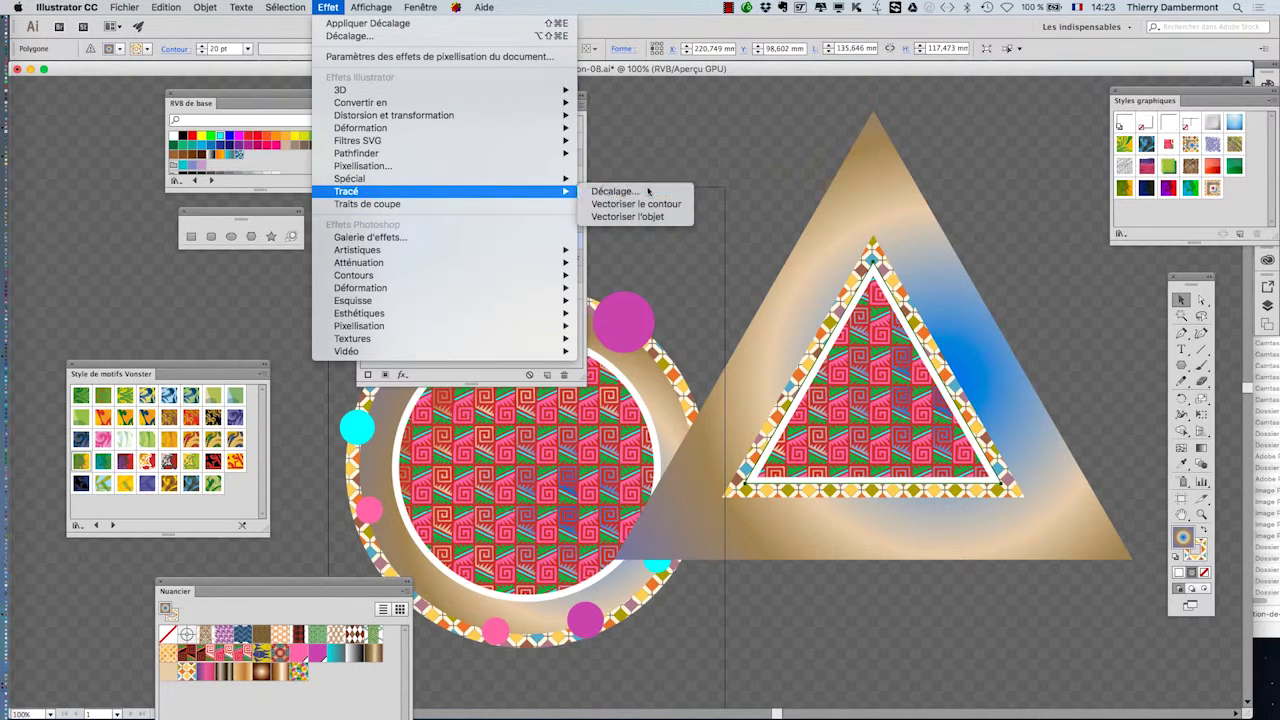
{"action": "left_click_drag", "start_coordinate": [618, 335], "coordinate": [743, 159]}
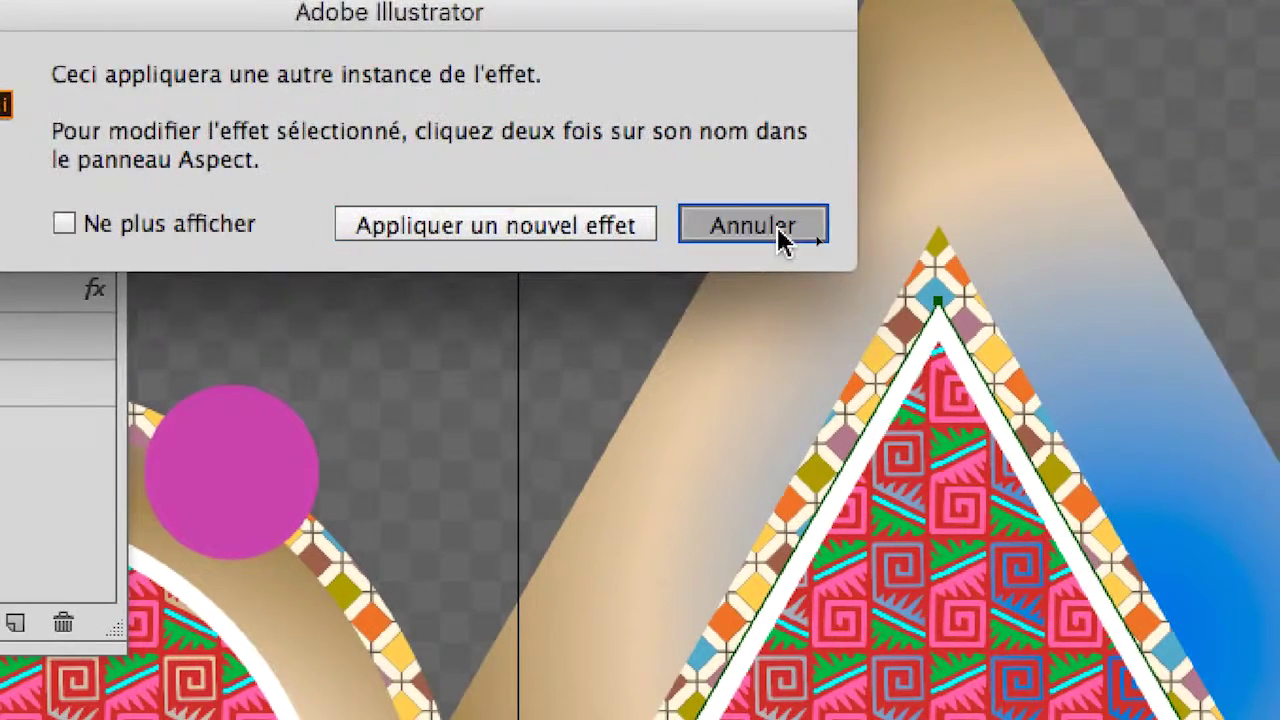
{"action": "left_click", "coordinate": [1087, 287]}
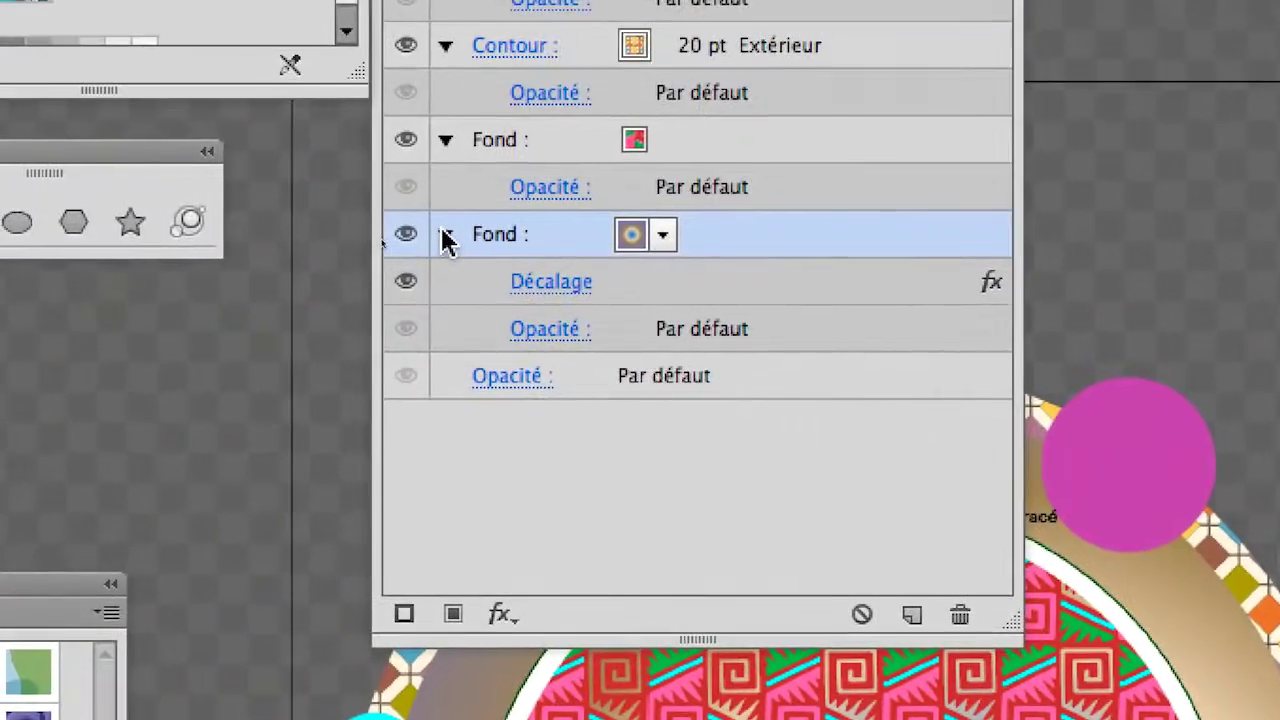
- Expand the lower Fond row to reveal its Décalage effect
{"action": "left_click", "coordinate": [445, 236]}
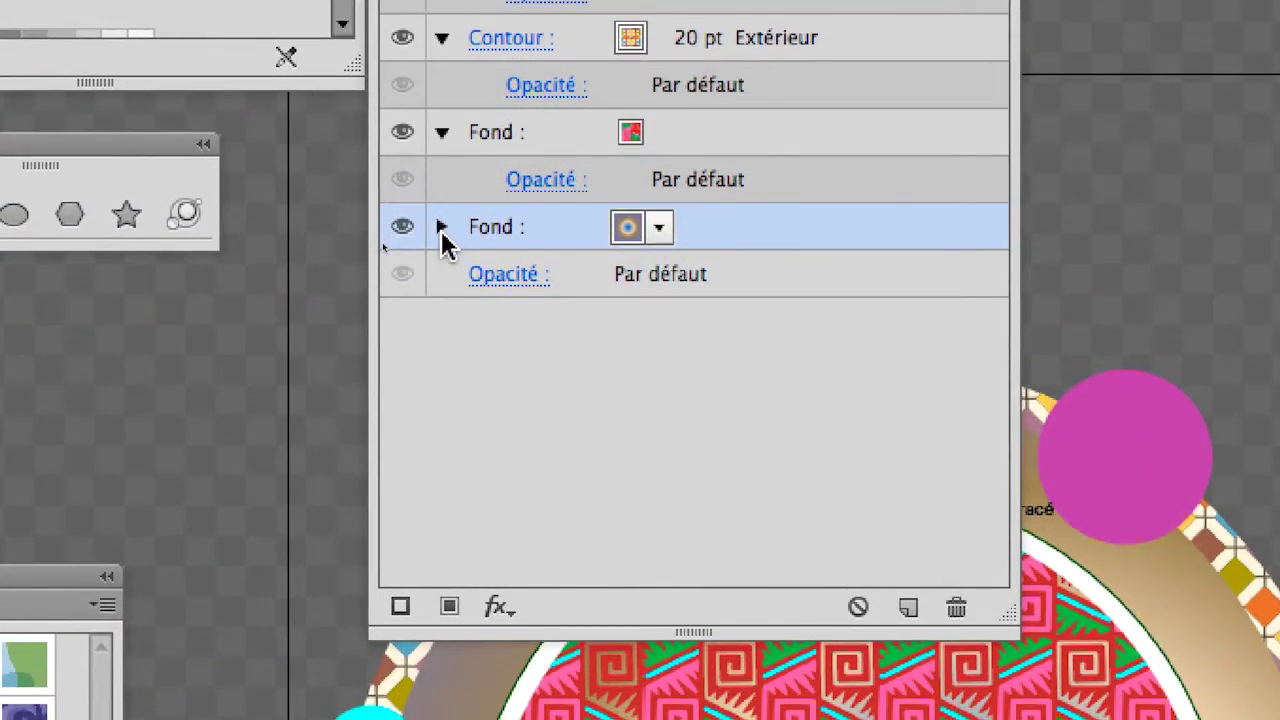
{"action": "left_click", "coordinate": [442, 234]}
{"action": "left_click", "coordinate": [442, 234]}
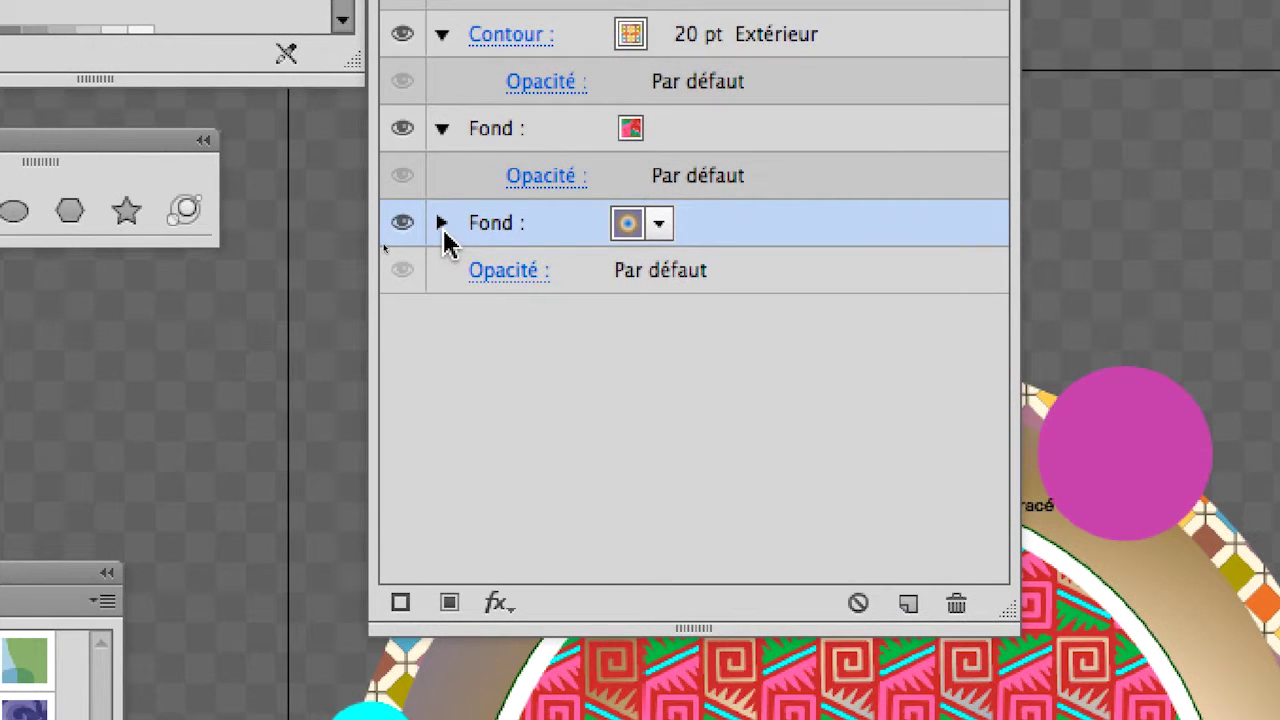
{"action": "left_click", "coordinate": [442, 225]}
{"action": "left_click", "coordinate": [443, 233]}
{"action": "left_click", "coordinate": [443, 233]}
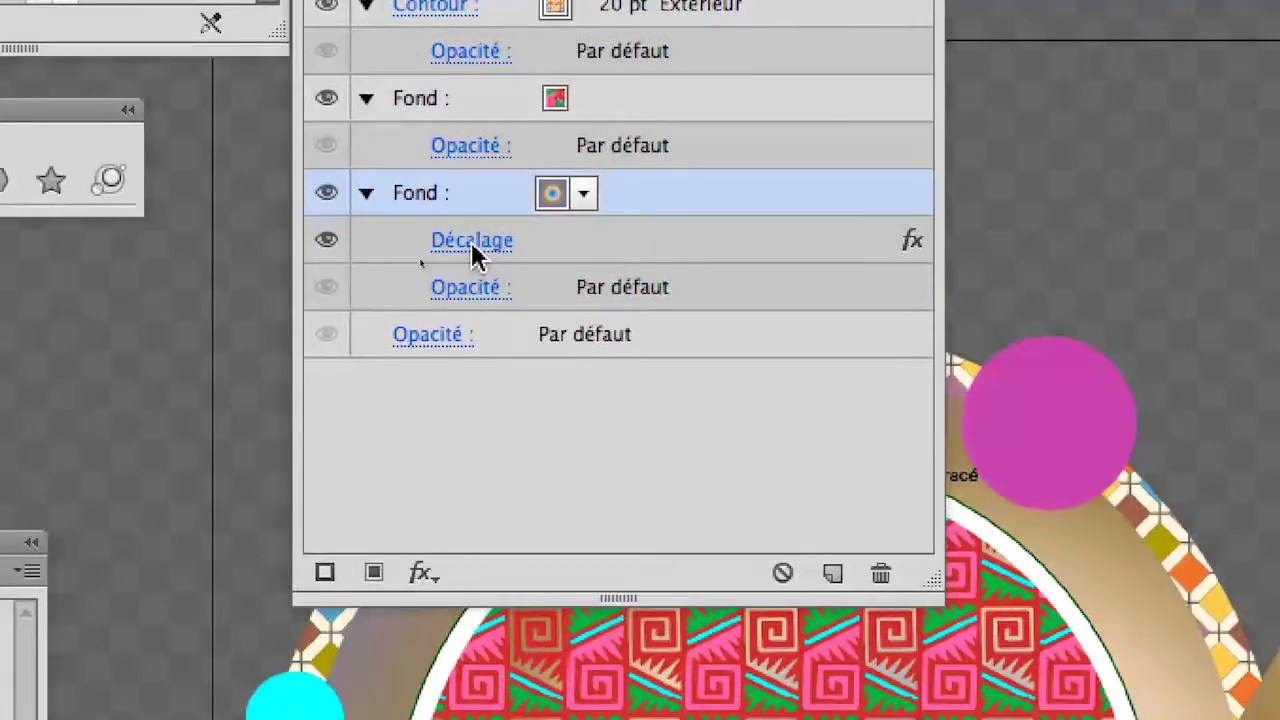
- Change the Décalage offset from 40 mm to 20 mm and preview it
{"action": "left_click", "coordinate": [473, 247]}
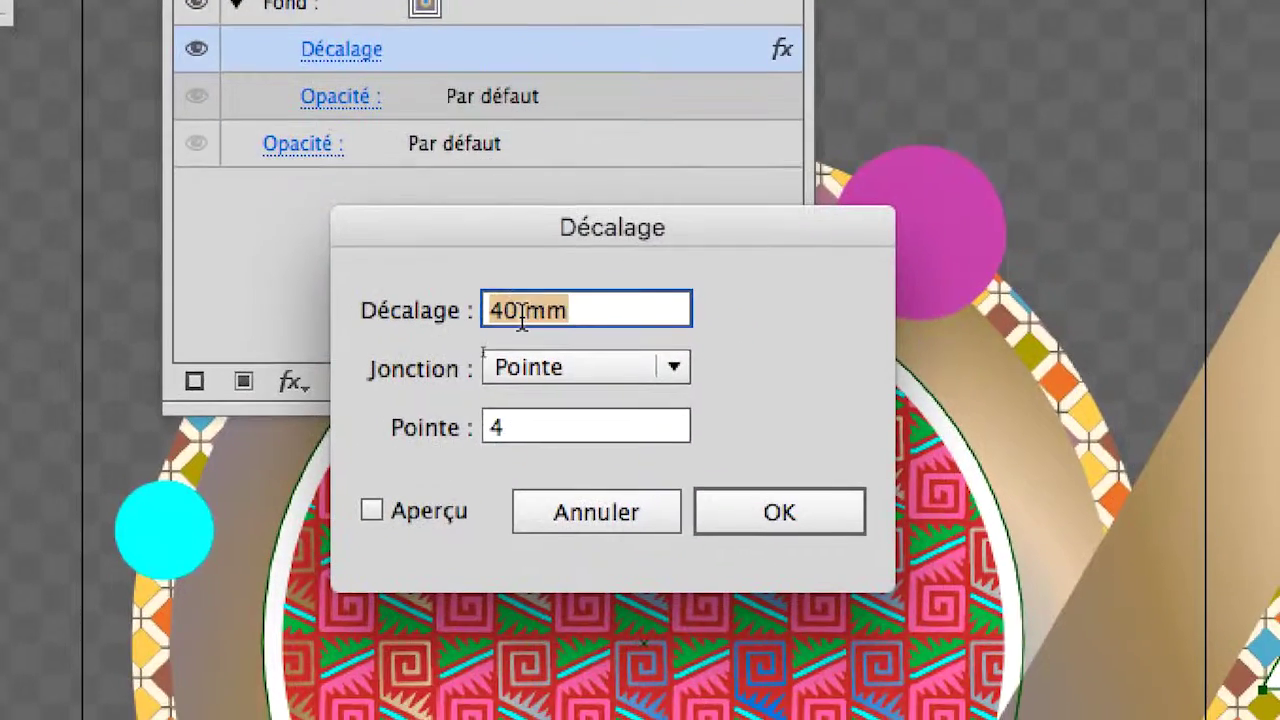
{"action": "double_click", "coordinate": [510, 311]}
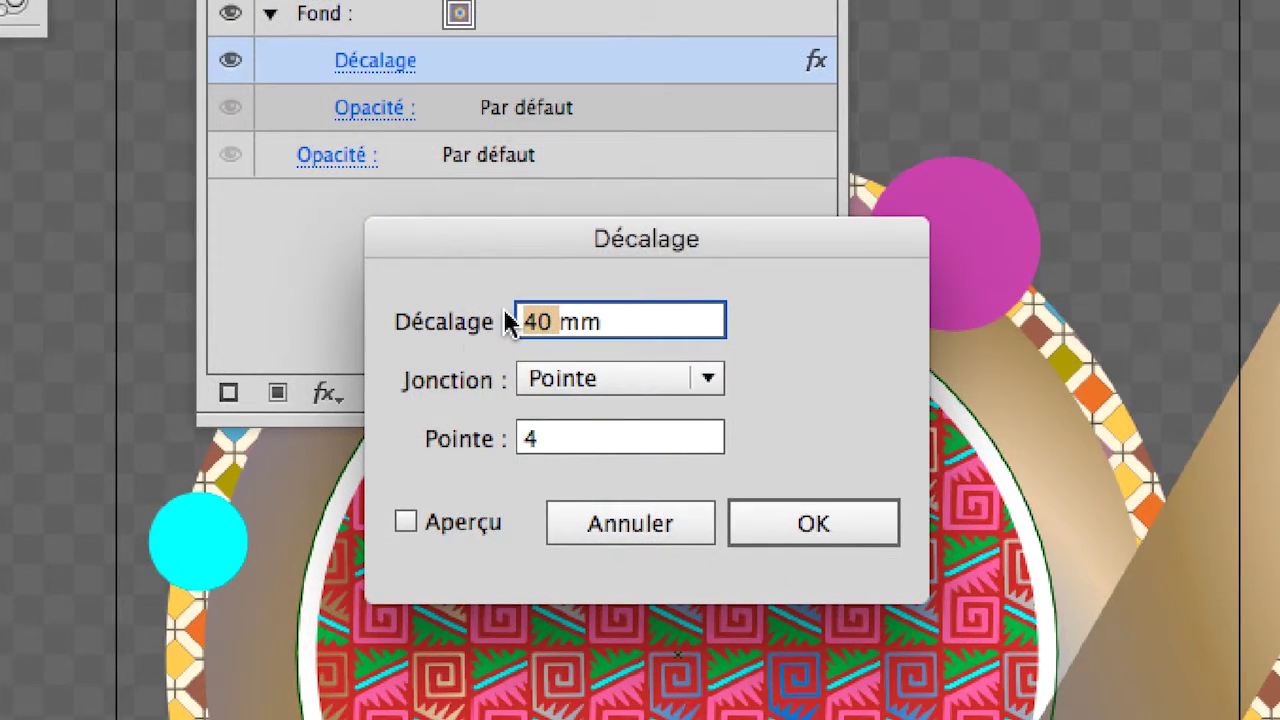
{"action": "type", "text": "20"}
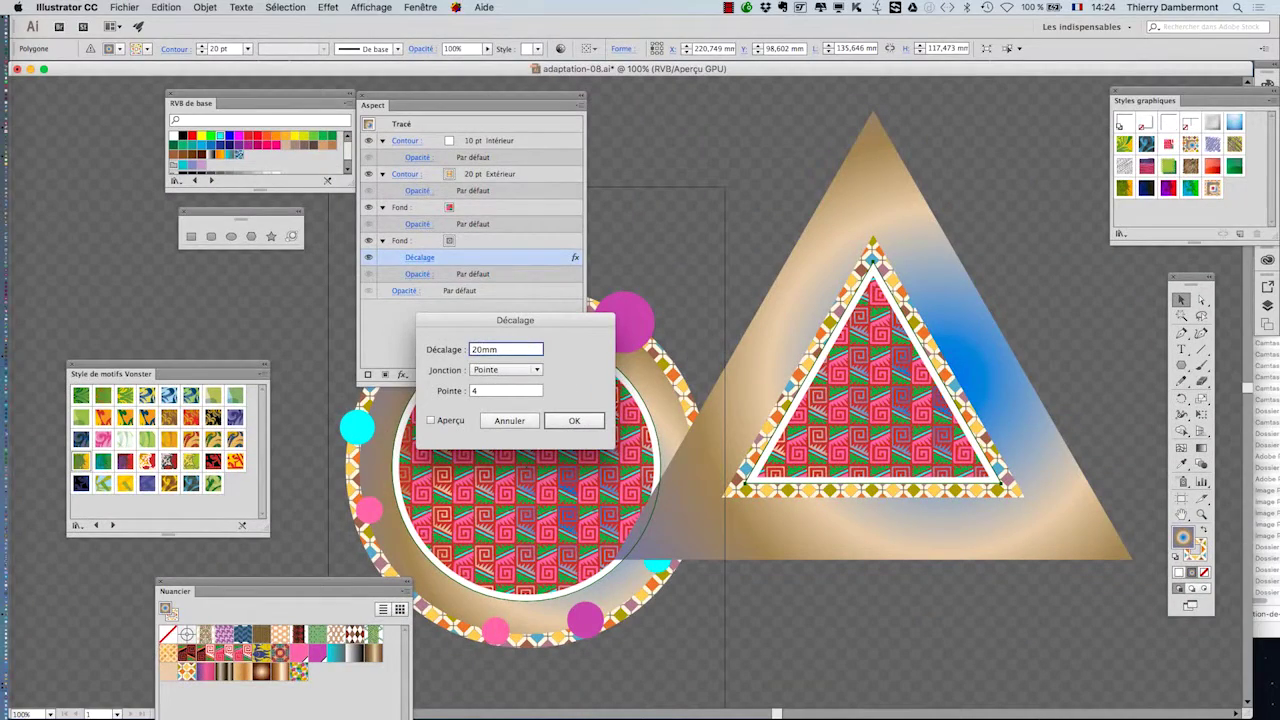
{"action": "key", "text": "Tab"}
{"action": "left_click", "coordinate": [431, 420]}
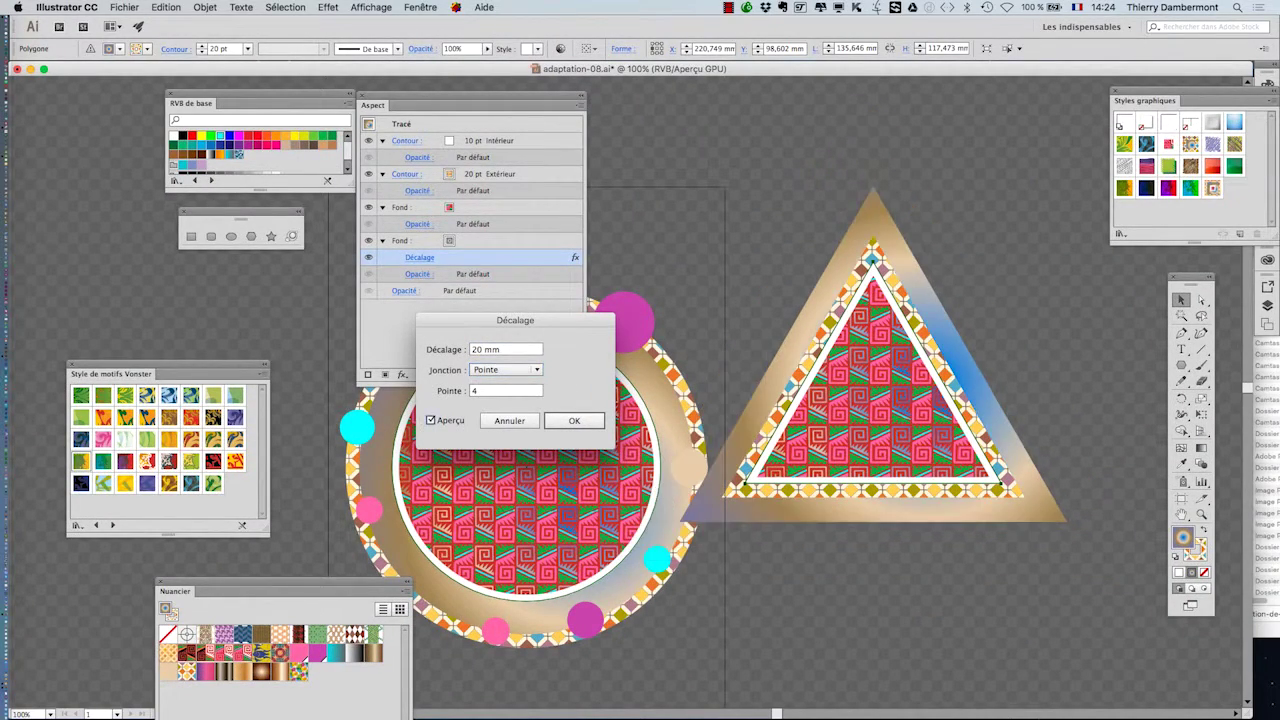